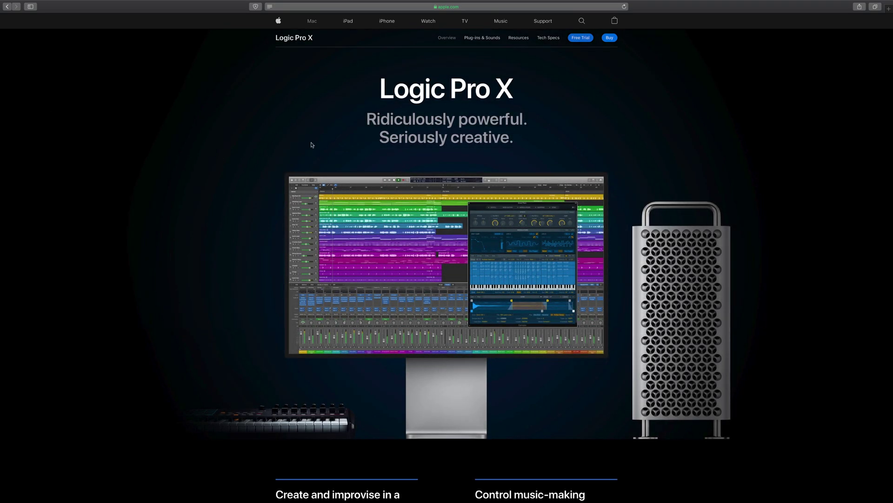
- Scroll the Logic Pro X feature page down to the Quick Sampler section
{"action": "scroll", "coordinate": [312, 145], "scroll_direction": "down", "scroll_amount": 10}
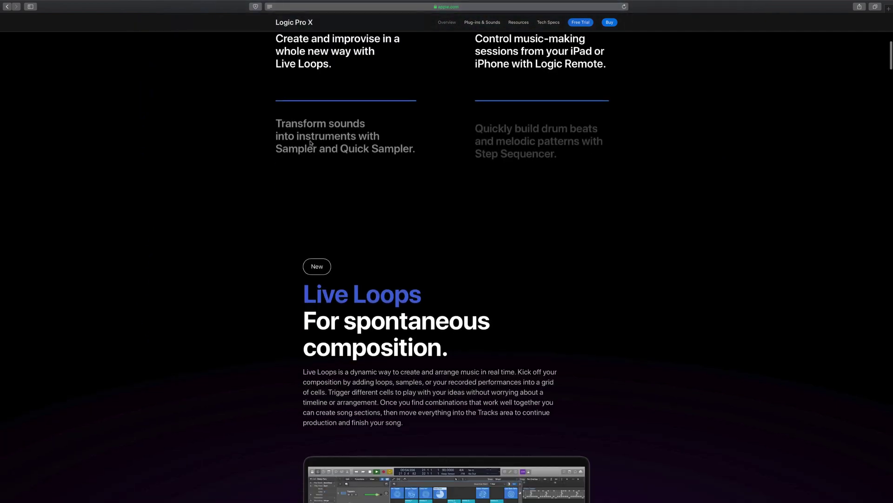
{"action": "scroll", "coordinate": [311, 143], "scroll_direction": "down", "scroll_amount": 3}
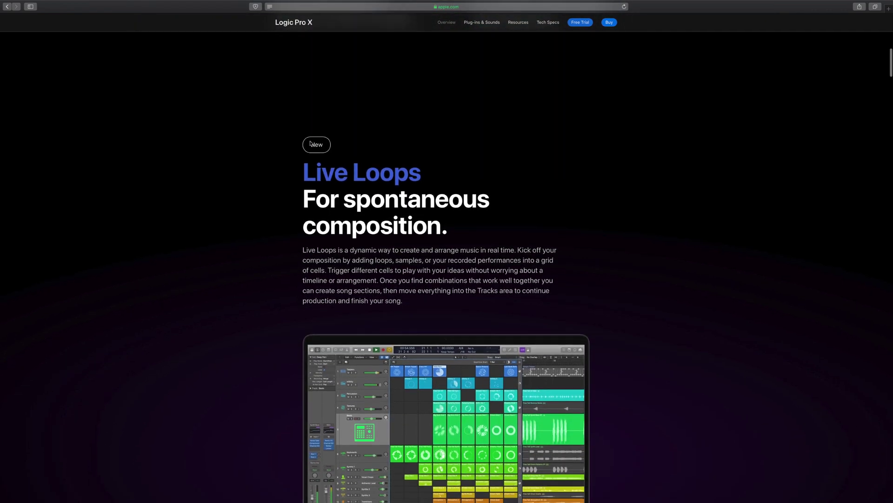
{"action": "scroll", "coordinate": [311, 143], "scroll_direction": "down", "scroll_amount": 2}
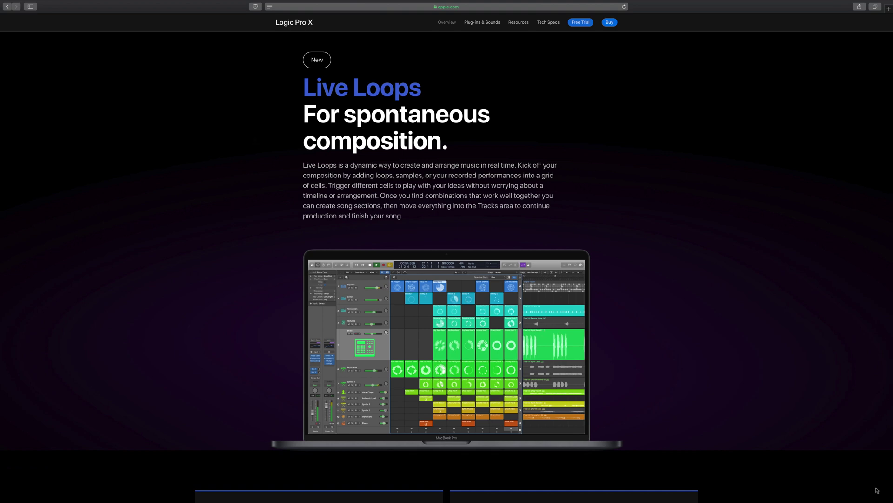
{"action": "scroll", "coordinate": [877, 490], "scroll_direction": "down", "scroll_amount": 10}
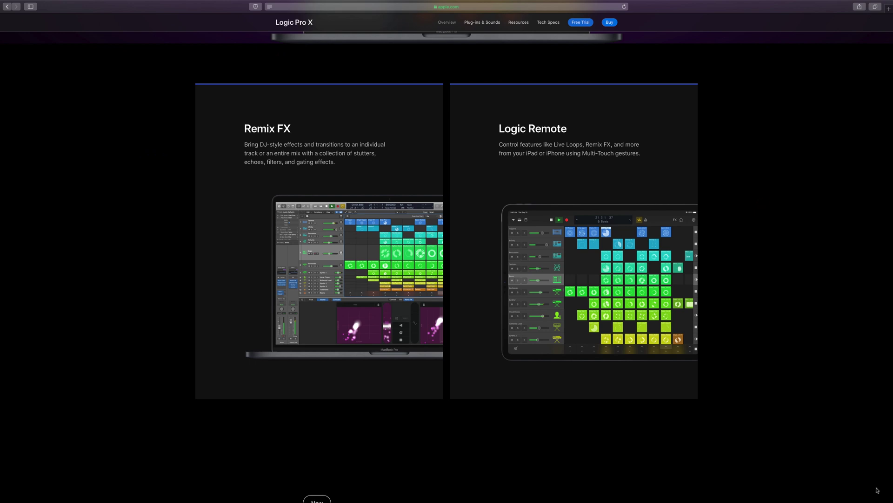
{"action": "scroll", "coordinate": [867, 470], "scroll_direction": "down", "scroll_amount": 10}
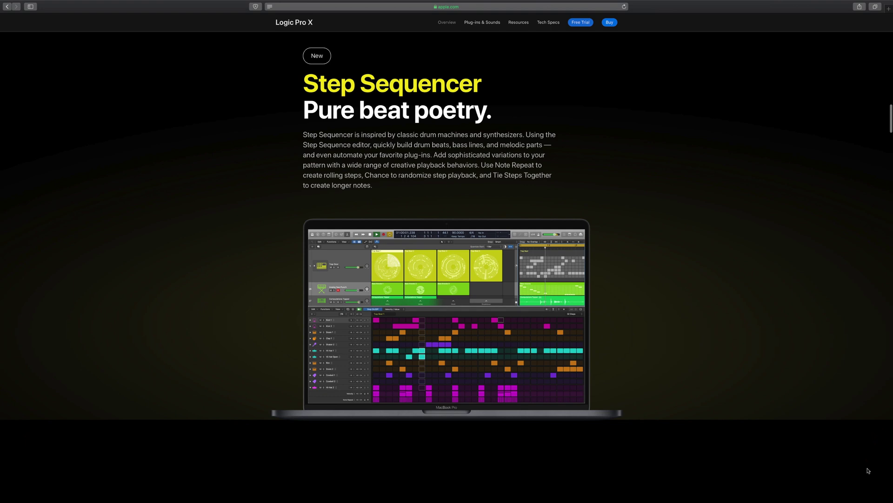
{"action": "scroll", "coordinate": [868, 470], "scroll_direction": "down", "scroll_amount": 10}
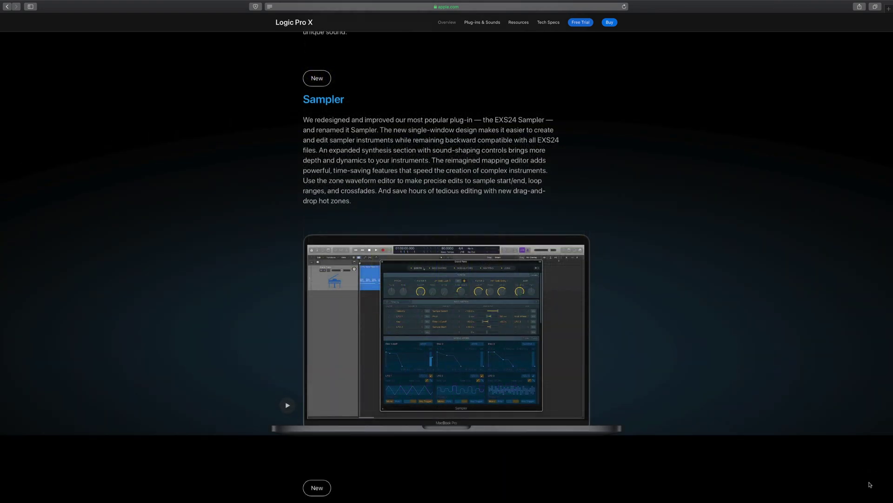
{"action": "scroll", "coordinate": [870, 484], "scroll_direction": "down", "scroll_amount": 10}
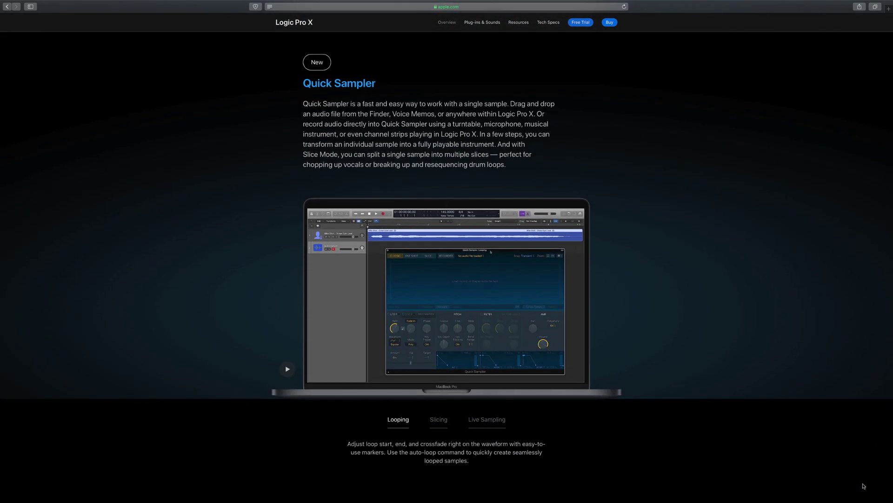
- View the Quick Sampler Slicing and Live Sampling demos, then continue down to Drum Synth
{"action": "left_click", "coordinate": [444, 424]}
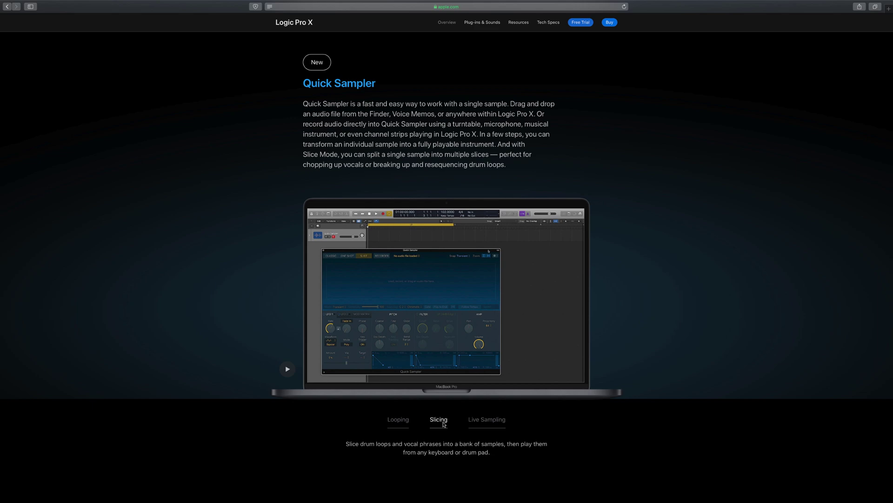
{"action": "left_click", "coordinate": [486, 422]}
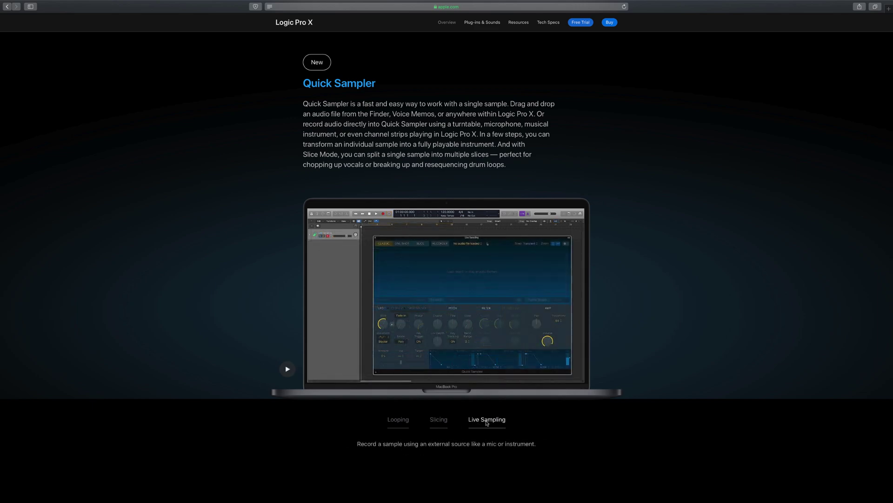
{"action": "scroll", "coordinate": [730, 445], "scroll_direction": "down", "scroll_amount": 10}
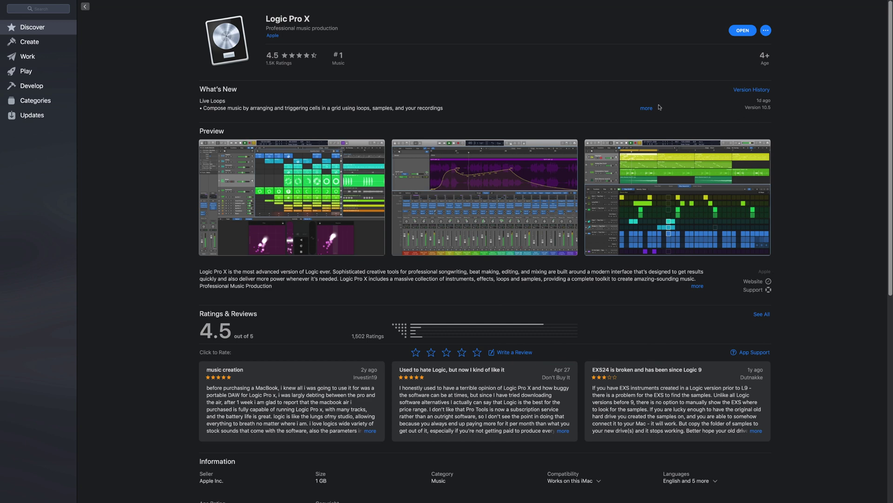
- Expand the full version 10.5 What's New notes and the full app description
{"action": "left_click", "coordinate": [651, 108]}
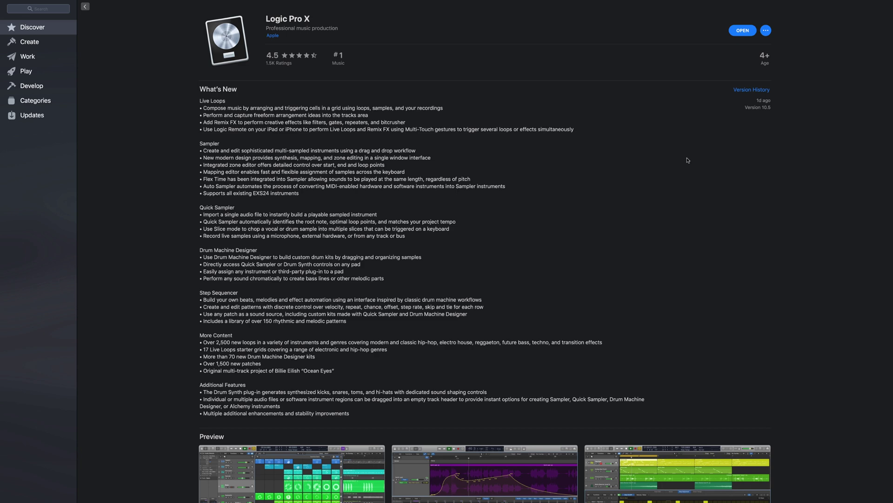
{"action": "scroll", "coordinate": [688, 160], "scroll_direction": "down", "scroll_amount": 10}
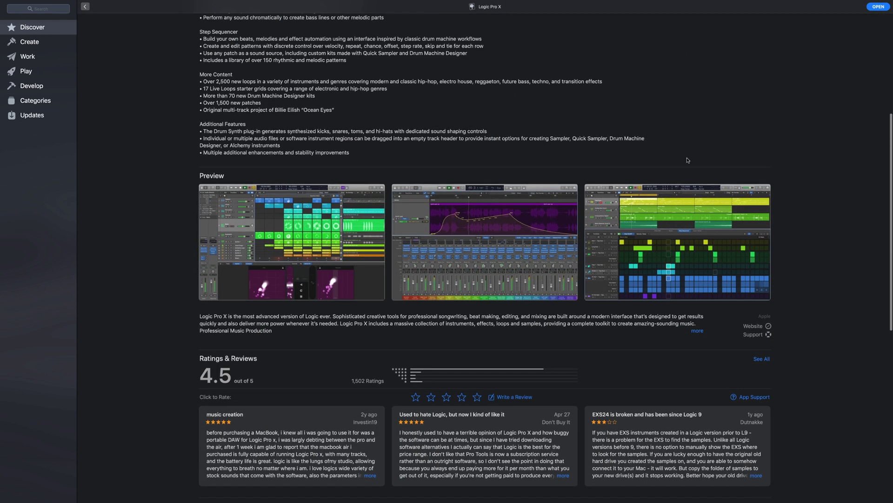
{"action": "left_click", "coordinate": [696, 331]}
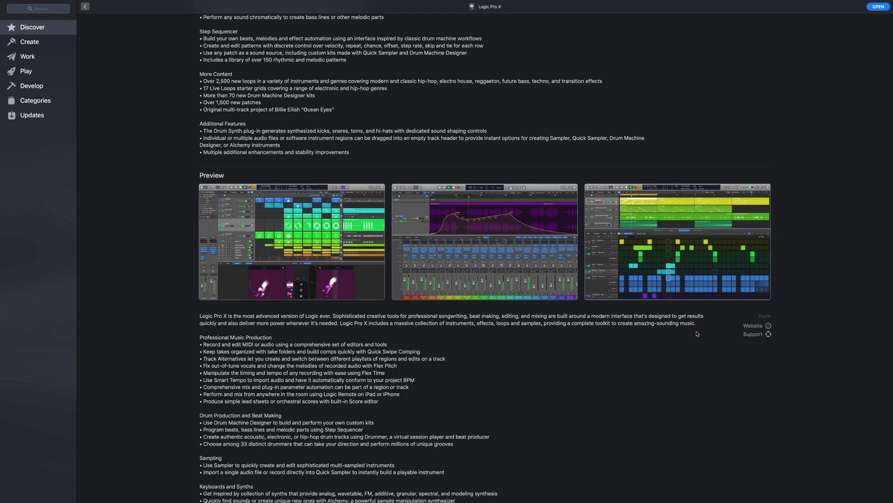
- Browse through the Preview screenshots carousel
{"action": "scroll", "coordinate": [715, 252], "scroll_direction": "right", "scroll_amount": 10}
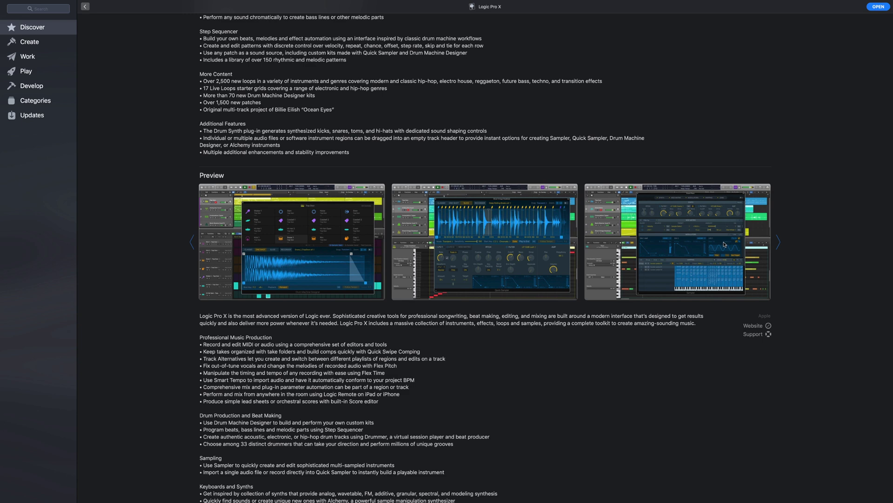
{"action": "scroll", "coordinate": [737, 259], "scroll_direction": "right", "scroll_amount": 10}
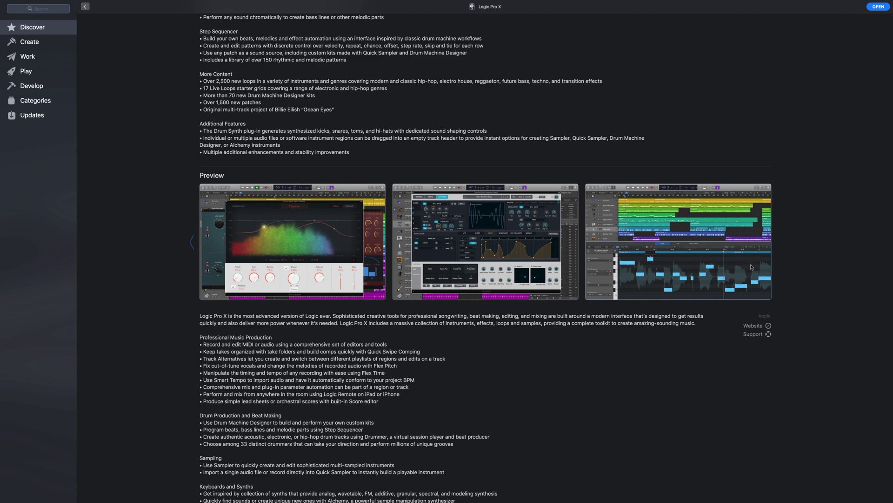
{"action": "scroll", "coordinate": [626, 311], "scroll_direction": "down", "scroll_amount": 15}
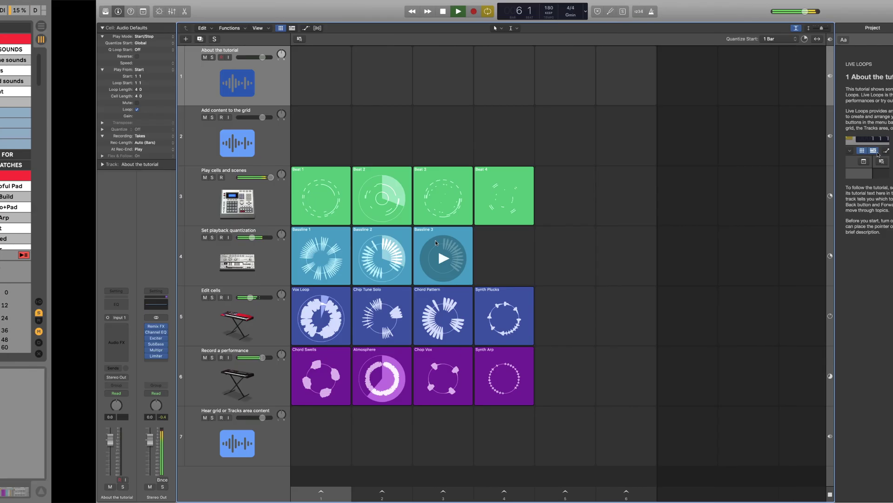
- Queue Bassline 3, Beat 4, Synth Plucks, Beat 1, Synth Arp, Chop Vox and Chip Tune Solo, then column 2
{"action": "left_click", "coordinate": [347, 256]}
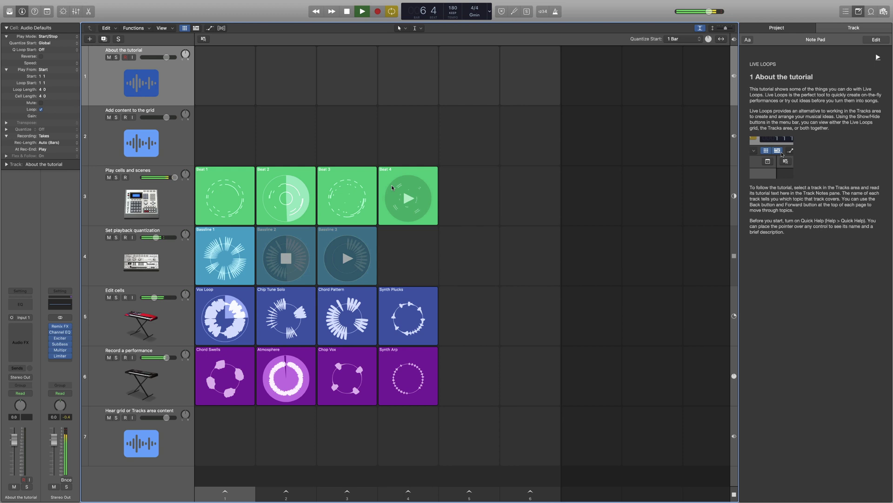
{"action": "left_click", "coordinate": [411, 194]}
{"action": "left_click", "coordinate": [409, 319]}
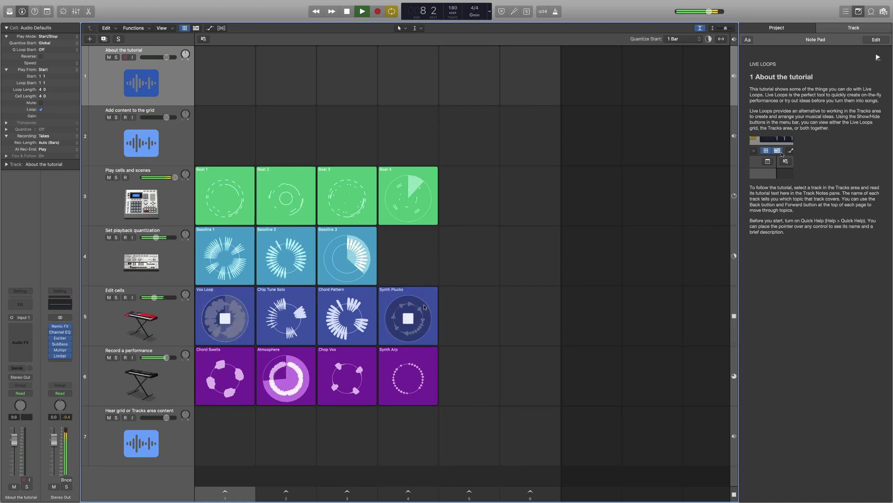
{"action": "left_click", "coordinate": [228, 199]}
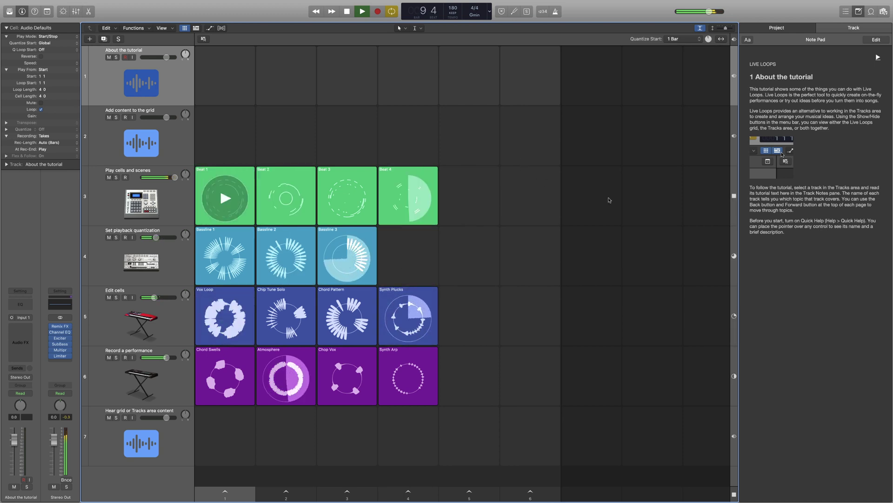
{"action": "left_click", "coordinate": [408, 376]}
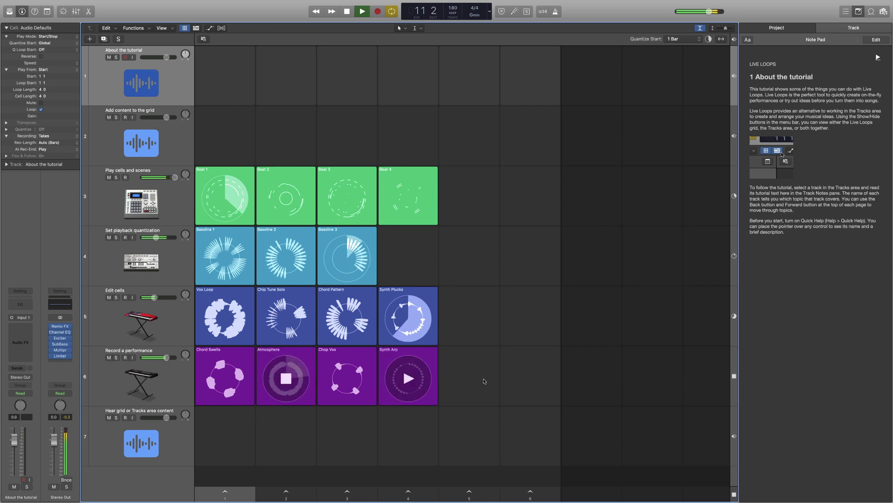
{"action": "left_click", "coordinate": [358, 388]}
{"action": "left_click", "coordinate": [310, 302]}
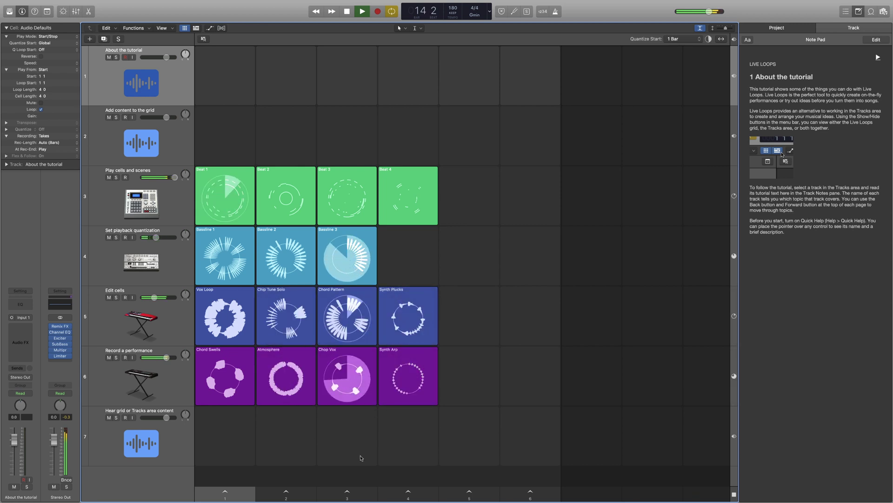
{"action": "left_click", "coordinate": [293, 493]}
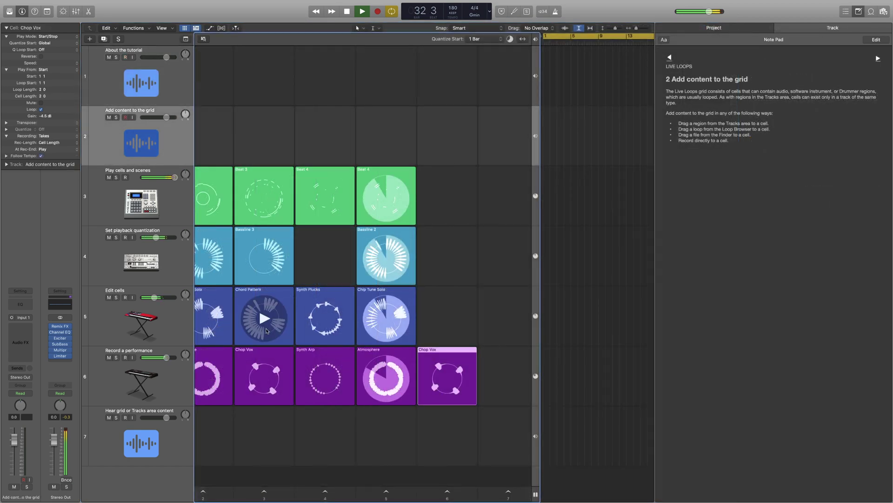
- Copy Chord Pattern, Bassline 2 and Beat 3 into column 5 and play that column
{"action": "left_click_drag", "start_coordinate": [244, 341], "coordinate": [448, 319]}
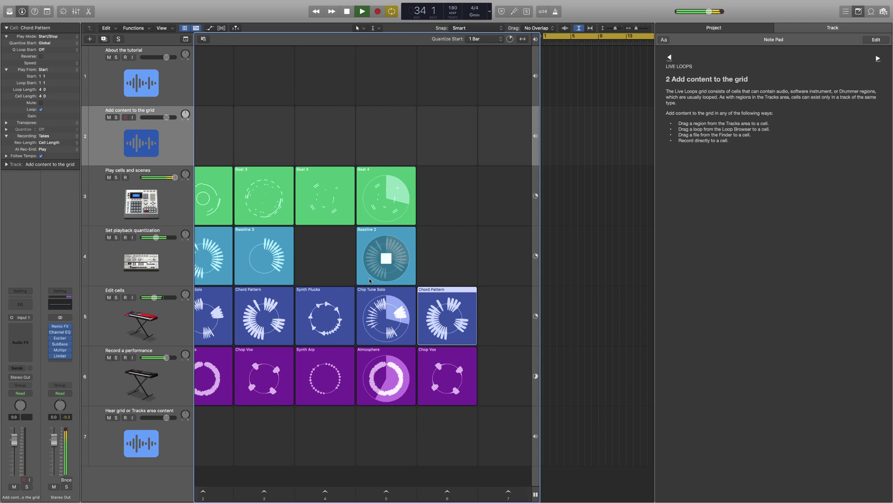
{"action": "left_click", "coordinate": [396, 280]}
{"action": "left_click_drag", "start_coordinate": [396, 282], "coordinate": [447, 255]}
{"action": "left_click_drag", "start_coordinate": [264, 195], "coordinate": [447, 195]}
{"action": "left_click", "coordinate": [447, 491]}
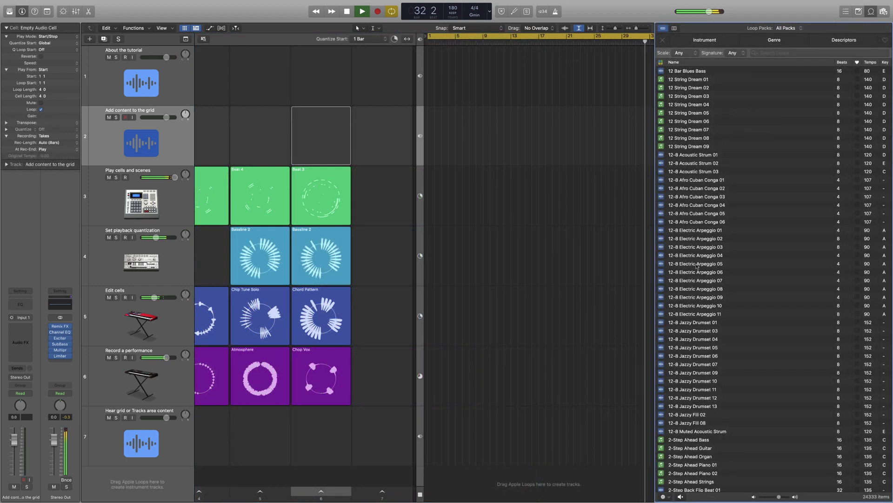
- Fill column 4 with 12-8 Electric Arpeggio 05, Jazzy Drumset 01 and 07 loops, and play it
{"action": "left_click_drag", "start_coordinate": [695, 264], "coordinate": [383, 262]}
{"action": "left_click", "coordinate": [382, 260]}
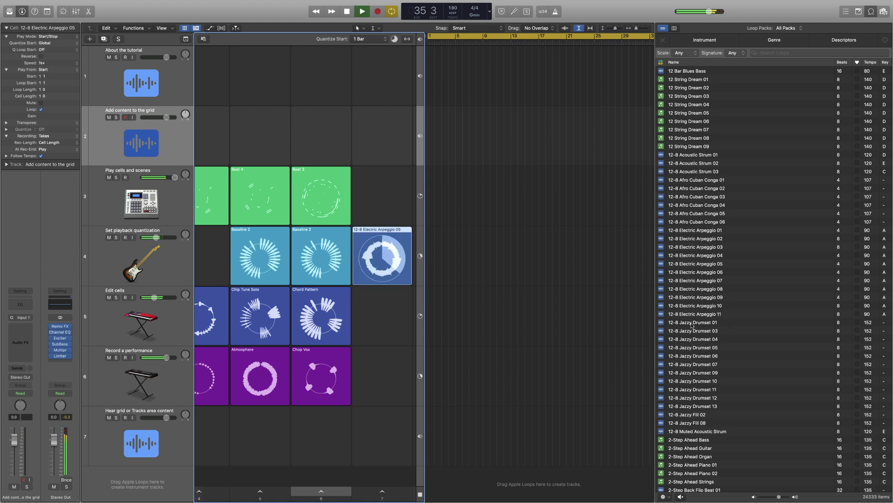
{"action": "left_click_drag", "start_coordinate": [692, 326], "coordinate": [370, 320]}
{"action": "left_click_drag", "start_coordinate": [676, 366], "coordinate": [382, 394]}
{"action": "left_click", "coordinate": [380, 492]}
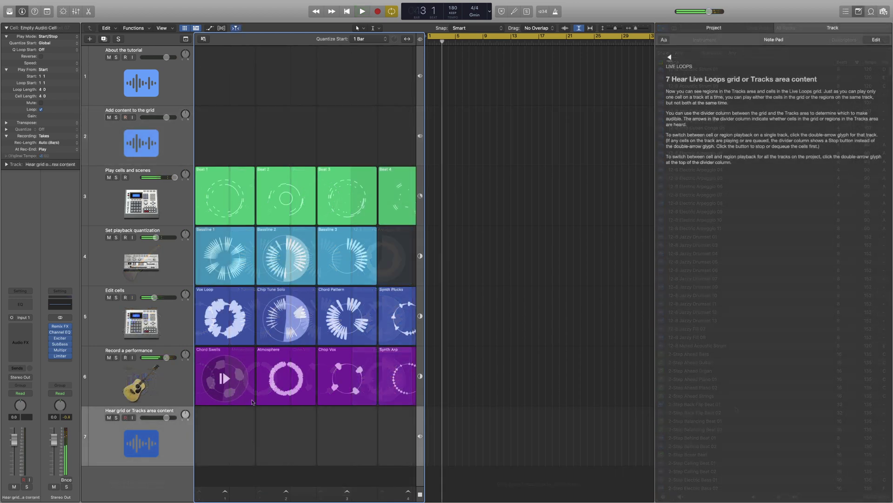
- Turn the Chord Swells and Chip Tune Solo cells into regions in the Tracks area
{"action": "right_click", "coordinate": [251, 397]}
{"action": "key", "text": "Escape"}
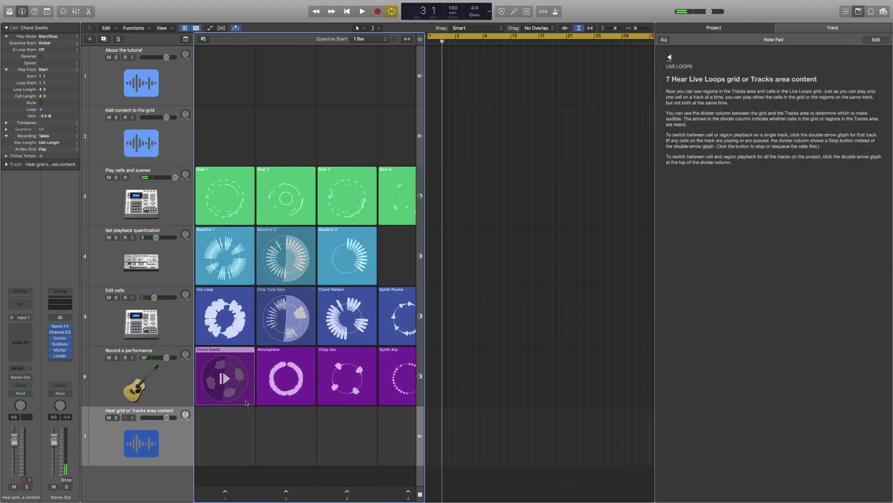
{"action": "left_click_drag", "start_coordinate": [251, 397], "coordinate": [459, 401]}
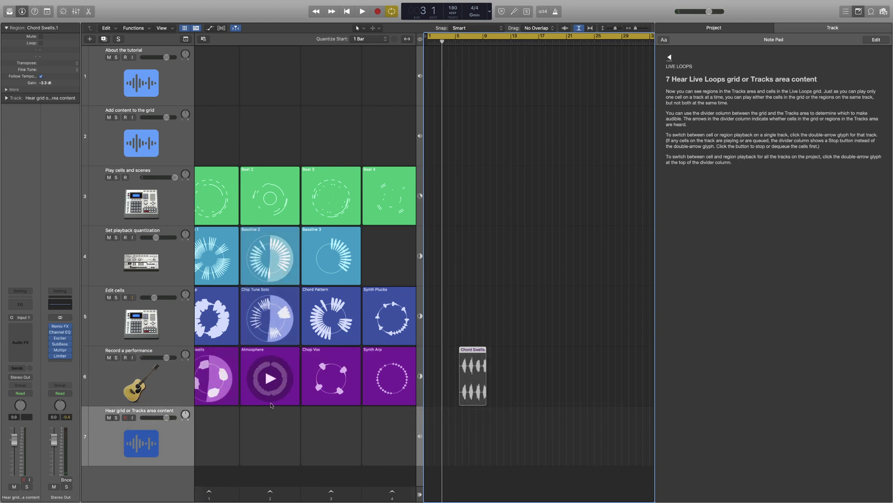
{"action": "left_click_drag", "start_coordinate": [270, 321], "coordinate": [460, 333]}
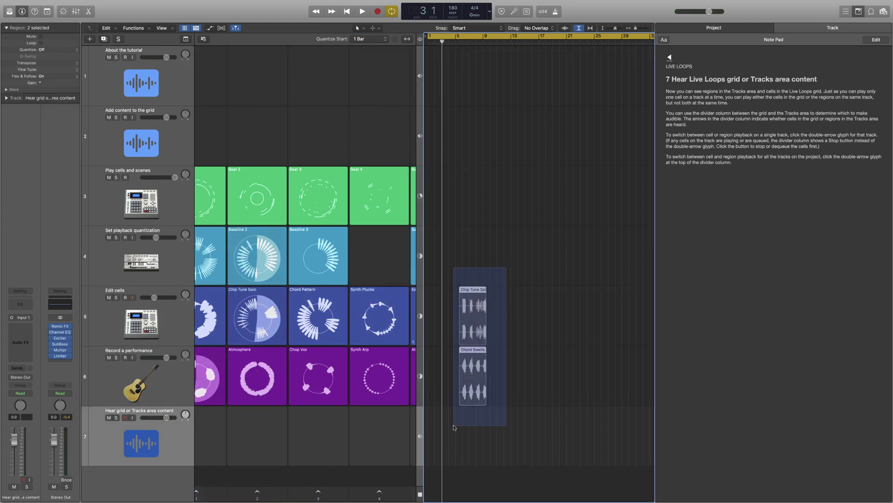
{"action": "left_click", "coordinate": [508, 340]}
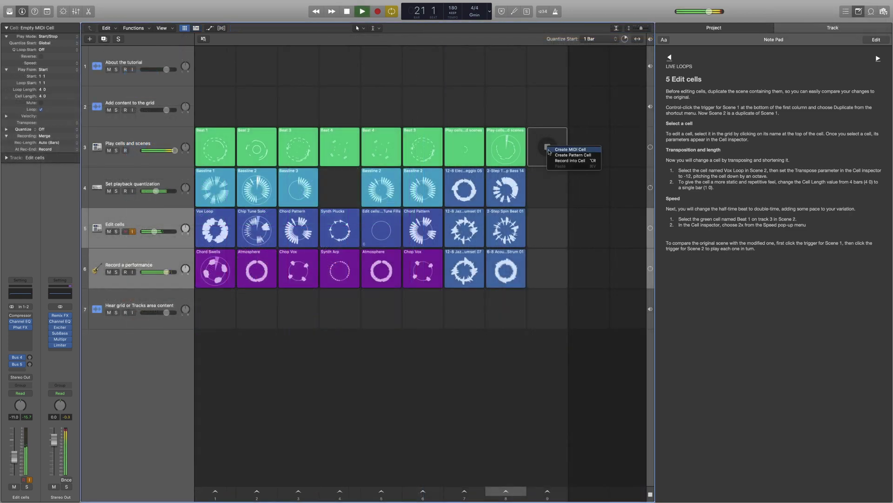
- Record a new cell in track 3's ninth slot, play it back, and quantize it to 1/16 Note
{"action": "left_click", "coordinate": [558, 162]}
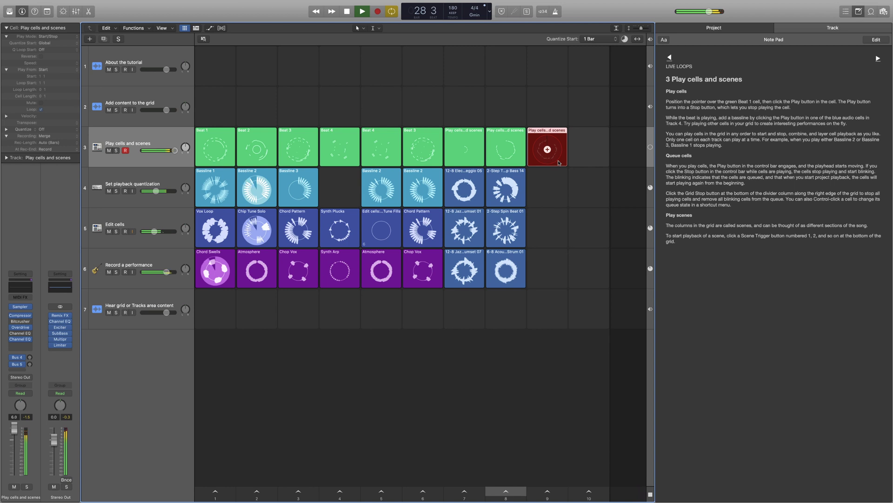
{"action": "left_click", "coordinate": [548, 150]}
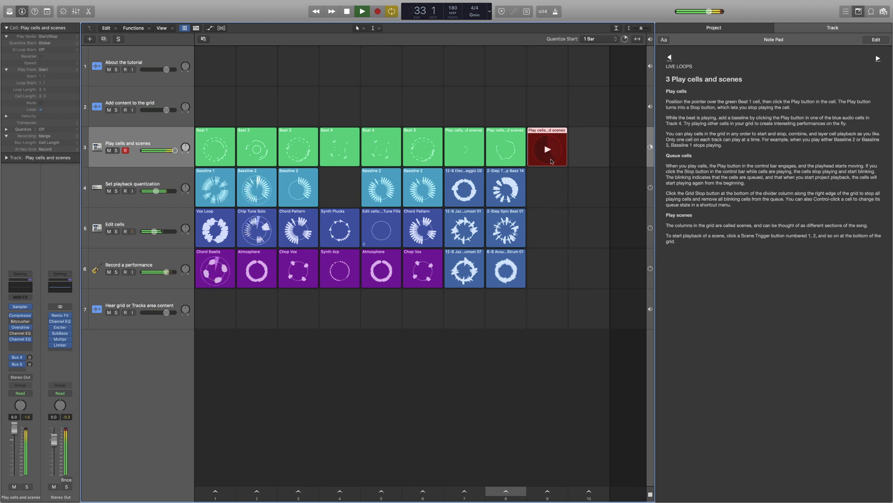
{"action": "right_click", "coordinate": [546, 137]}
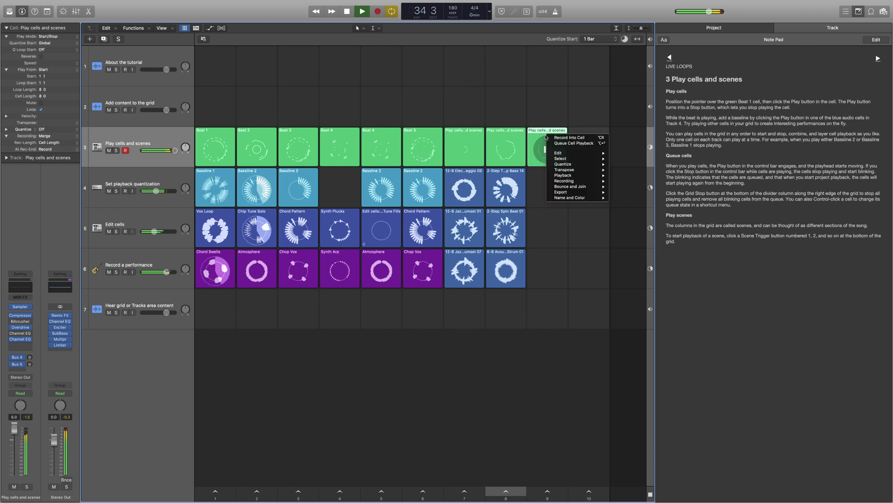
{"action": "mouse_move", "coordinate": [582, 165]}
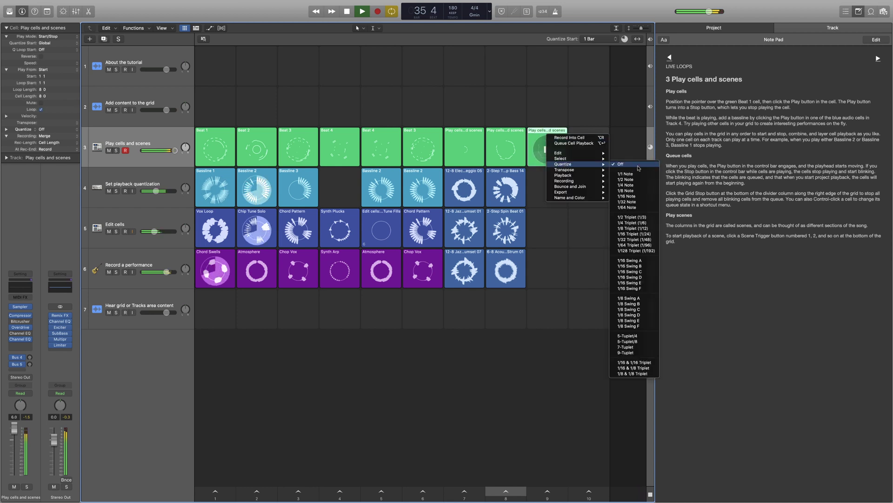
{"action": "left_click", "coordinate": [643, 196]}
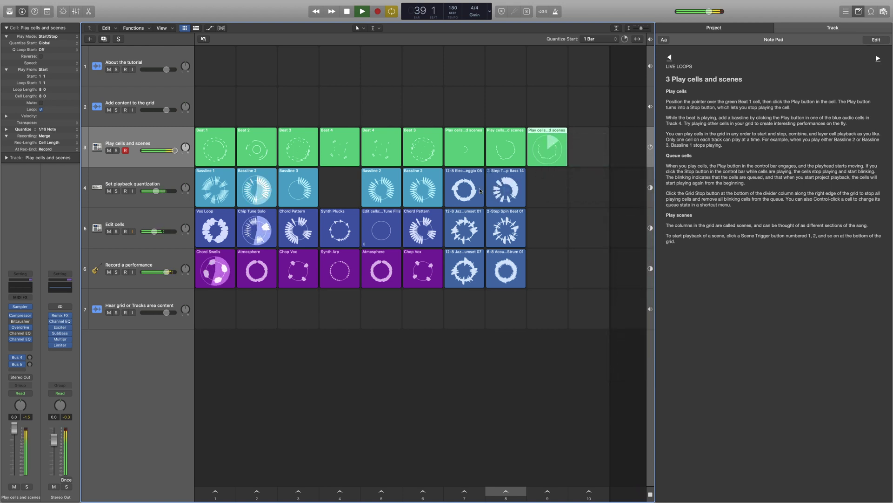
- Open the new cell in the Piano Roll and set its notes' Time Quantize to 1/32 Note
{"action": "double_click", "coordinate": [556, 162]}
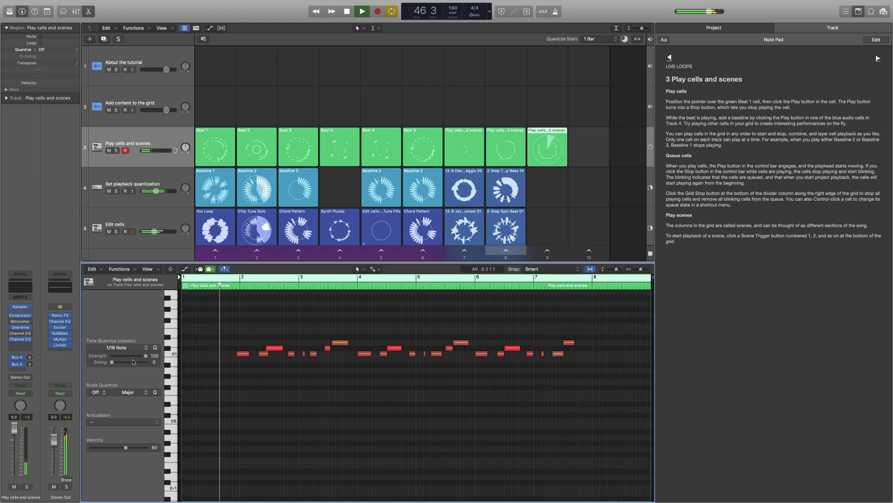
{"action": "left_click", "coordinate": [116, 348]}
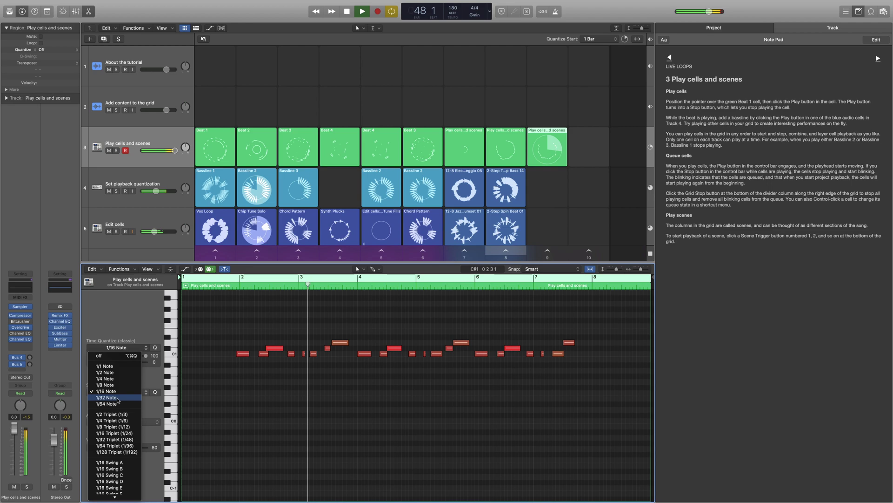
{"action": "left_click", "coordinate": [111, 397]}
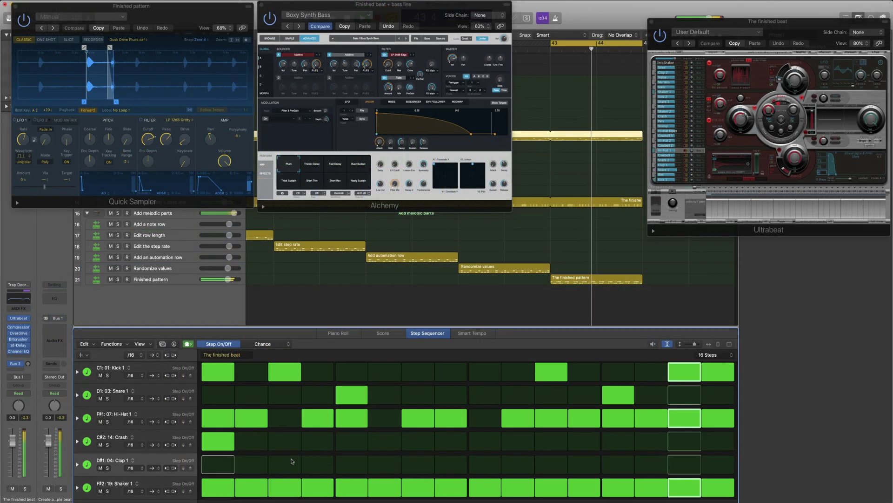
- Toggle clap steps 3, 11, 13 and 5 on, then turn steps 3 and 11 back off
{"action": "left_click", "coordinate": [291, 462]}
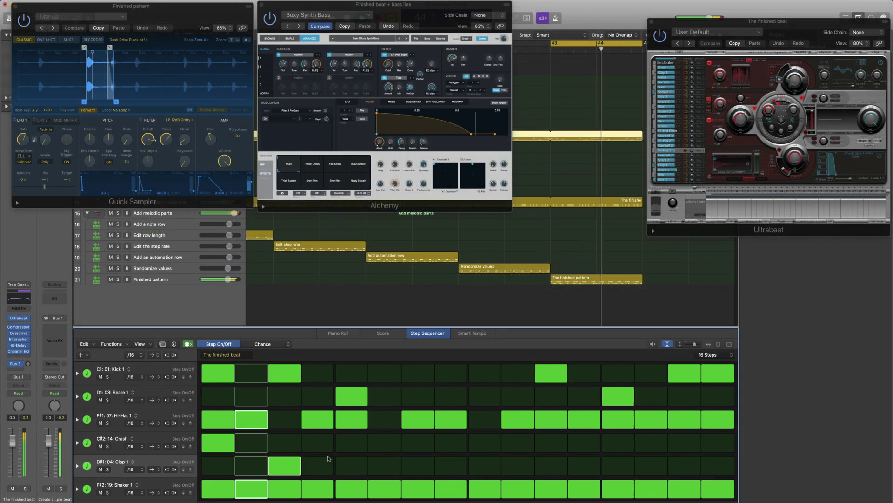
{"action": "left_click", "coordinate": [556, 466]}
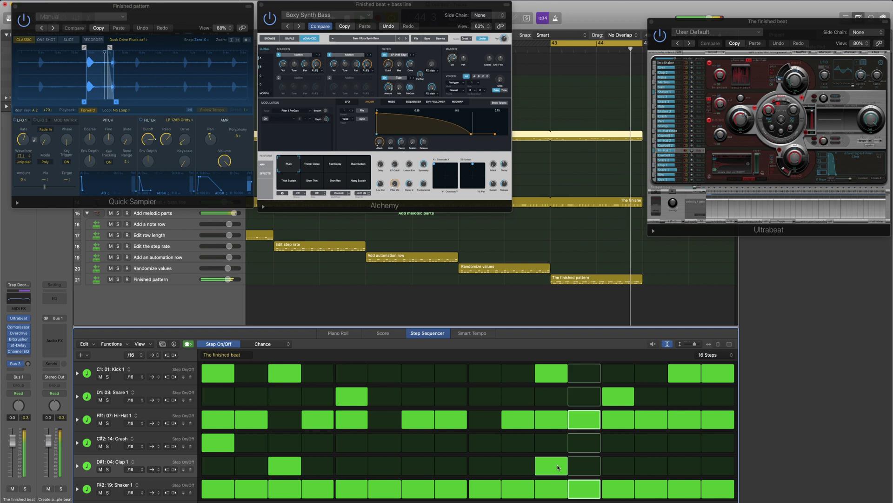
{"action": "left_click", "coordinate": [618, 465]}
{"action": "left_click", "coordinate": [351, 465]}
{"action": "left_click", "coordinate": [294, 467]}
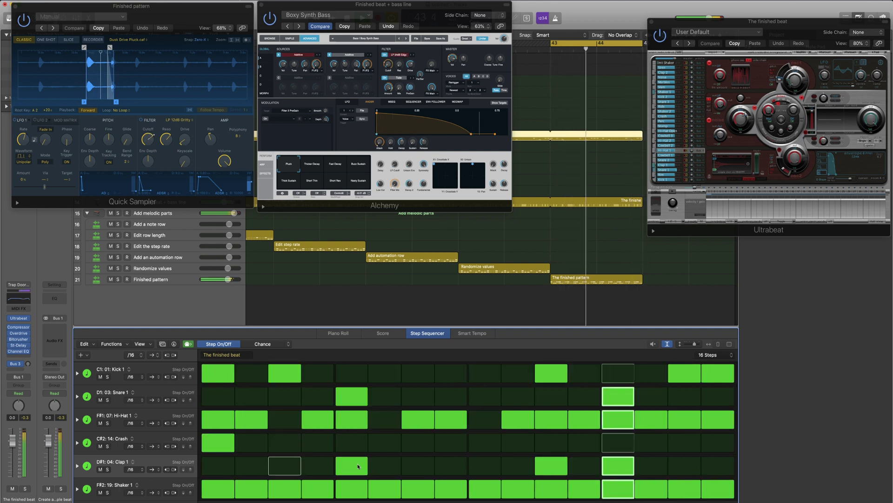
{"action": "left_click", "coordinate": [566, 466]}
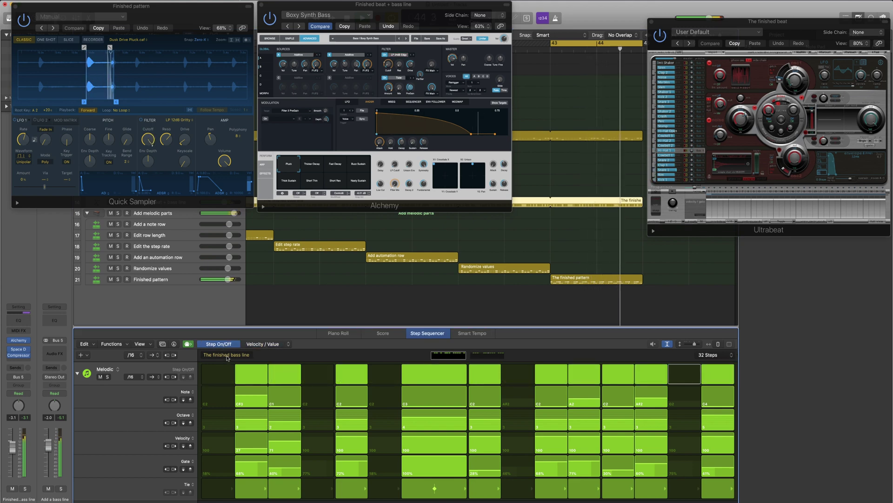
- On the bass line's second page, add Loop Start/End and Note Repeat rows, then select The finished beat
{"action": "left_click", "coordinate": [486, 356]}
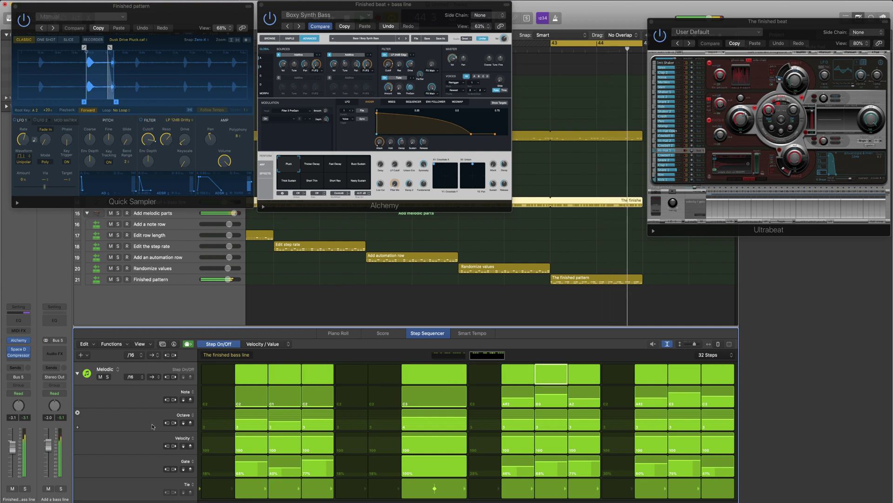
{"action": "left_click", "coordinate": [77, 429]}
{"action": "left_click", "coordinate": [77, 437]}
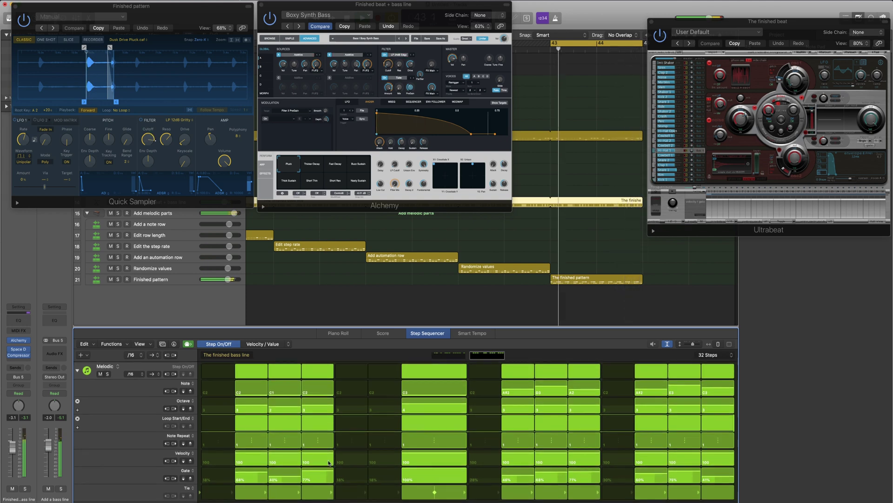
{"action": "left_click", "coordinate": [556, 136]}
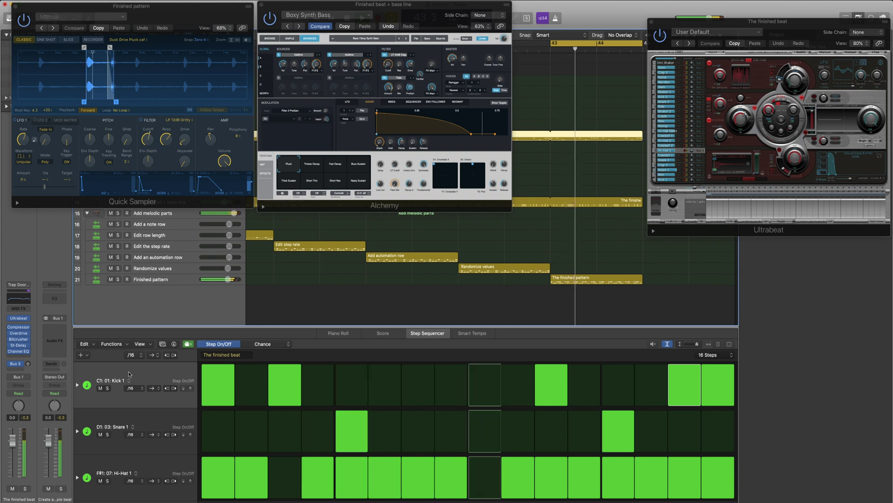
- In Chance mode, lower kick step 5 to 29% and step 14 to 47%
{"action": "left_click", "coordinate": [278, 345]}
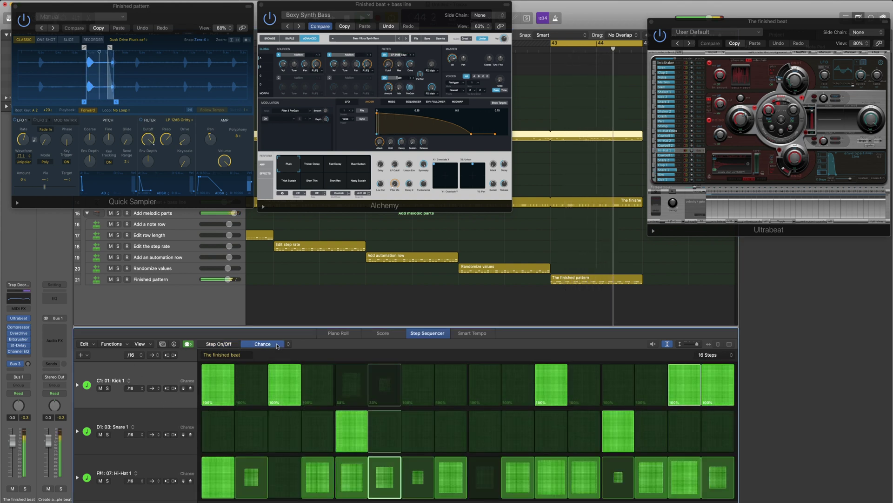
{"action": "left_click_drag", "start_coordinate": [352, 383], "coordinate": [352, 397]}
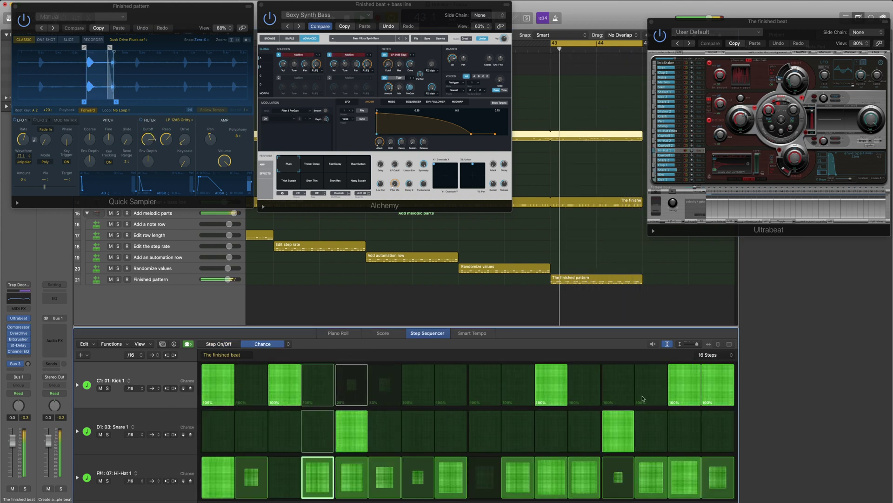
{"action": "left_click_drag", "start_coordinate": [642, 399], "coordinate": [626, 395]}
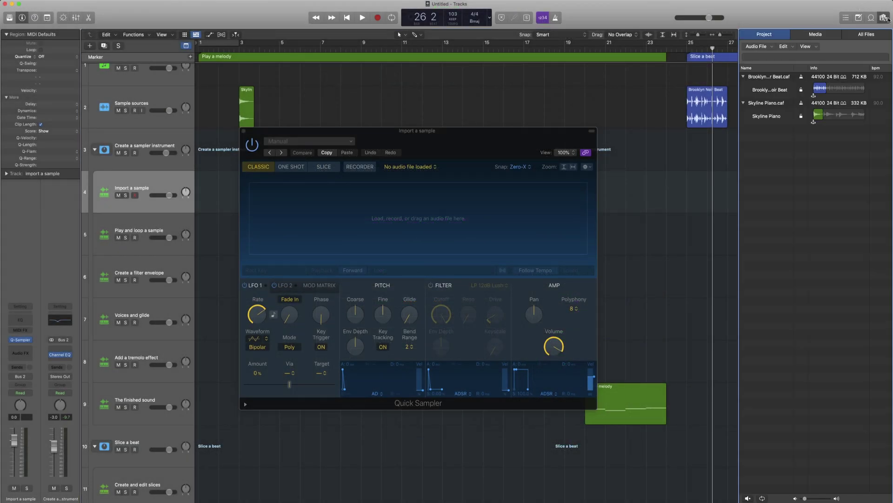
- Drag a piano loop from the Loop Browser into Quick Sampler's Original zone
{"action": "left_click", "coordinate": [870, 20]}
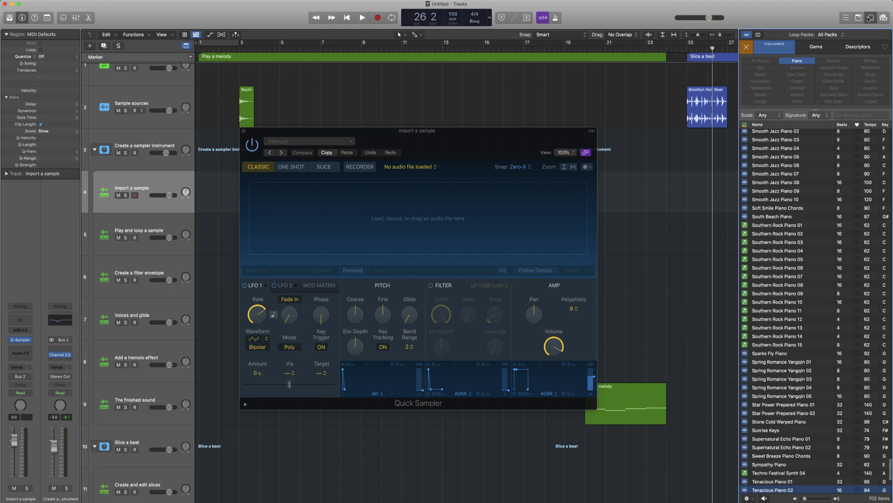
{"action": "left_click_drag", "start_coordinate": [741, 205], "coordinate": [513, 213]}
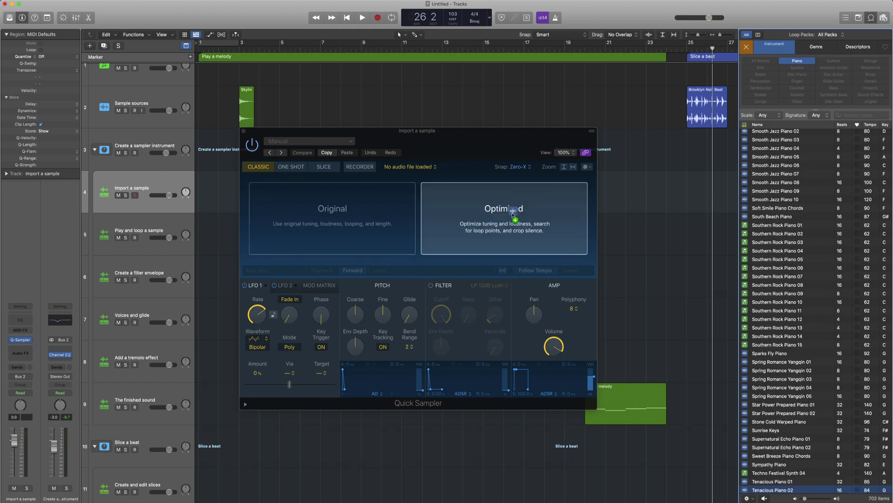
{"action": "left_click_drag", "start_coordinate": [434, 221], "coordinate": [479, 215]}
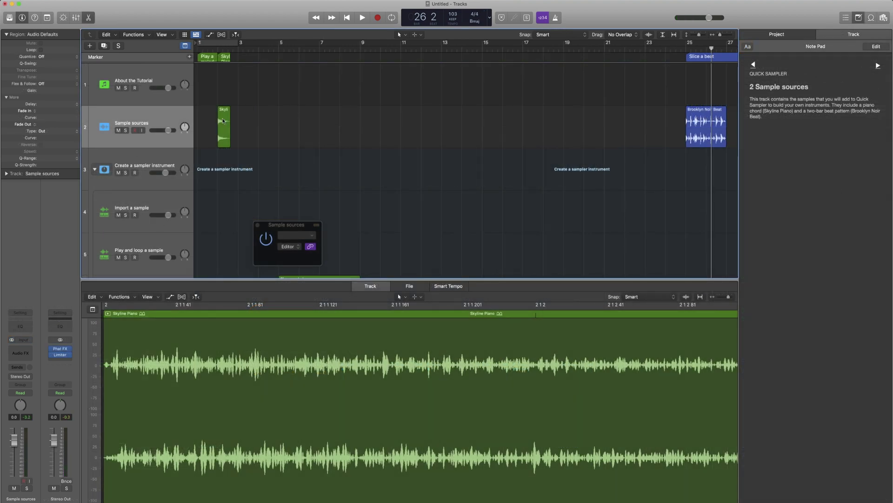
- Drag the Skyline Piano region onto track 4's header to load it into Quick Sampler
{"action": "left_click_drag", "start_coordinate": [225, 124], "coordinate": [147, 218]}
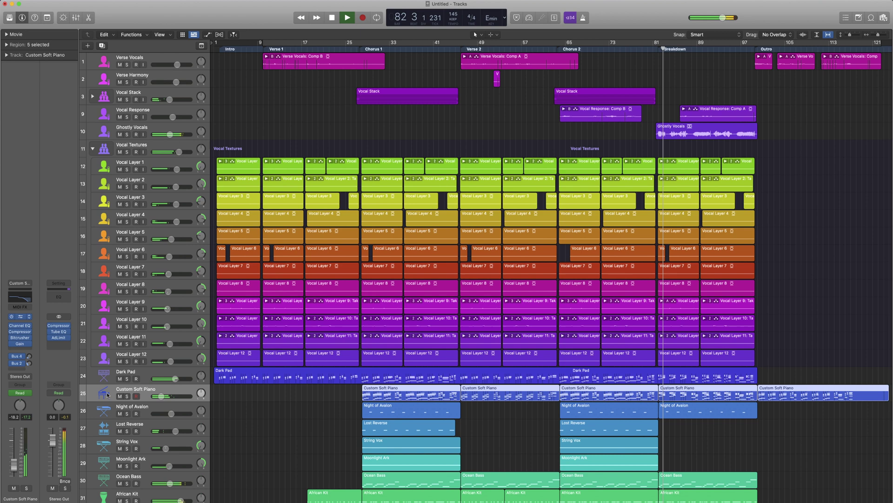
- Open the Sampler on Custom Soft Piano, solo the track, and show the Mapping and Zone sections
{"action": "left_click", "coordinate": [19, 317]}
{"action": "key", "text": "s"}
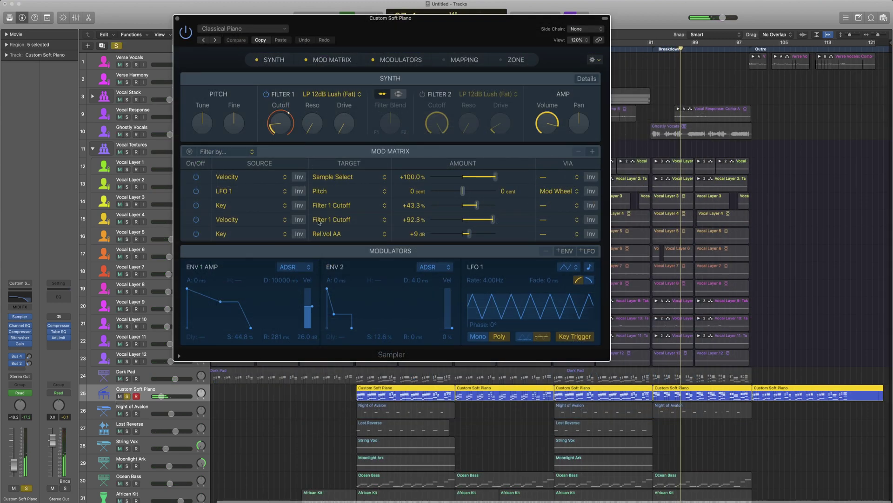
{"action": "left_click", "coordinate": [478, 60]}
{"action": "left_click", "coordinate": [516, 59]}
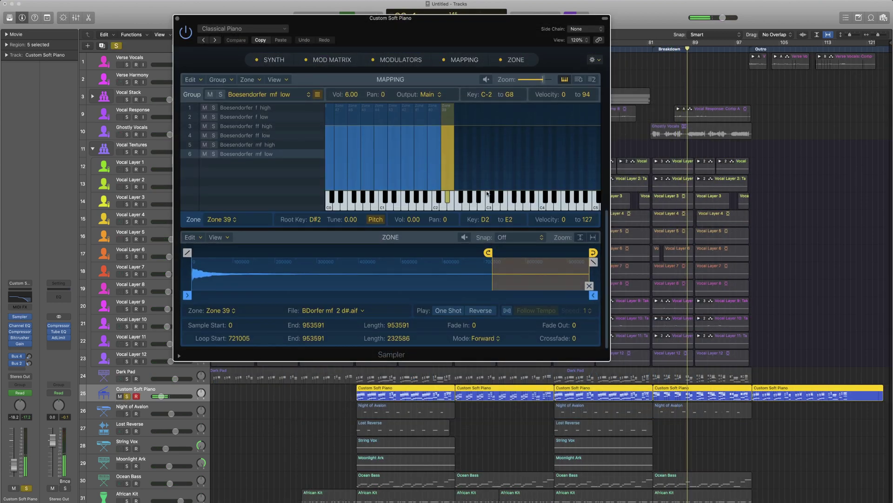
- Scroll through the Sampler, then hide the Modulators, Mapping and Zone sections, leaving Synth and Mod Matrix
{"action": "scroll", "coordinate": [438, 174], "scroll_direction": "left", "scroll_amount": 3}
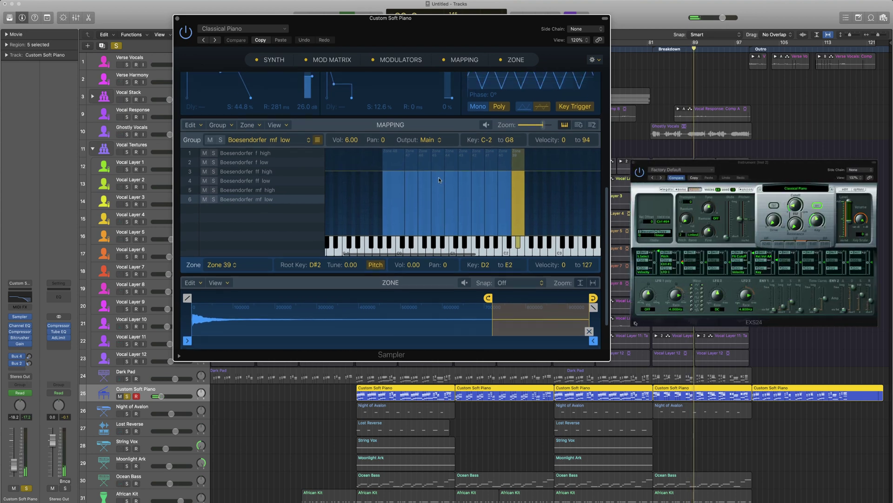
{"action": "scroll", "coordinate": [439, 181], "scroll_direction": "up", "scroll_amount": 2}
{"action": "scroll", "coordinate": [439, 182], "scroll_direction": "down", "scroll_amount": 3}
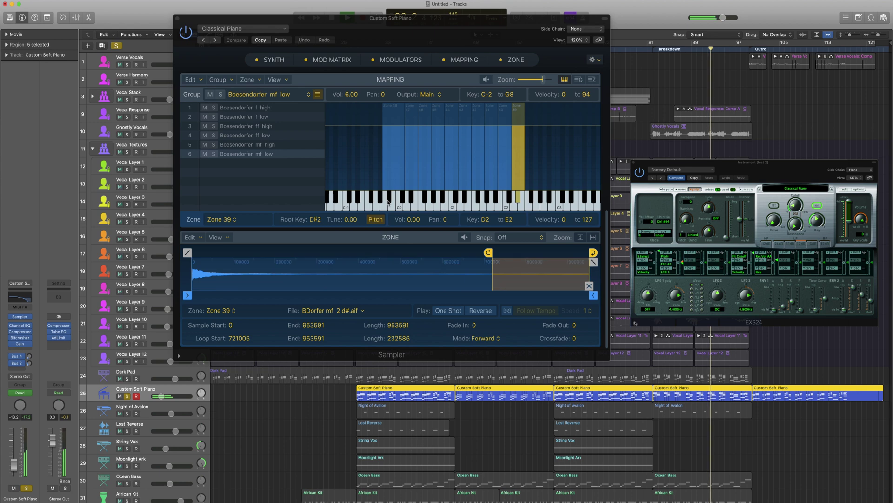
{"action": "scroll", "coordinate": [388, 201], "scroll_direction": "up", "scroll_amount": 3}
{"action": "scroll", "coordinate": [286, 211], "scroll_direction": "up", "scroll_amount": 1}
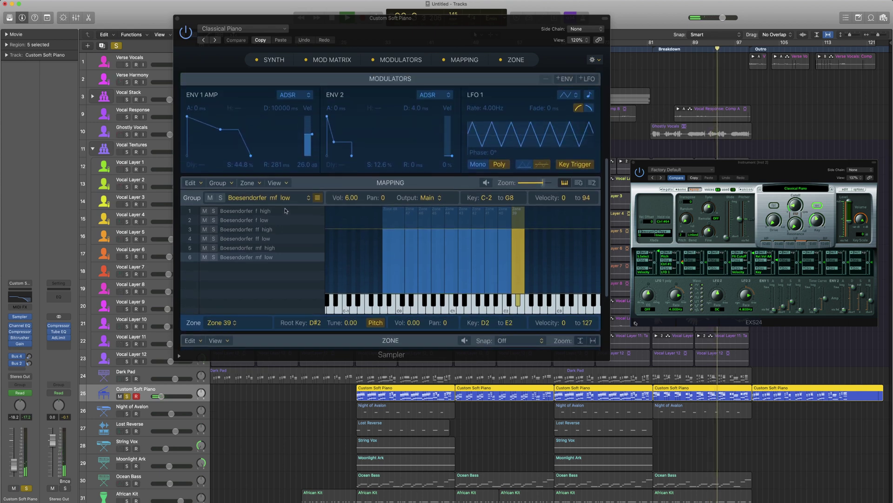
{"action": "scroll", "coordinate": [427, 226], "scroll_direction": "up", "scroll_amount": 5}
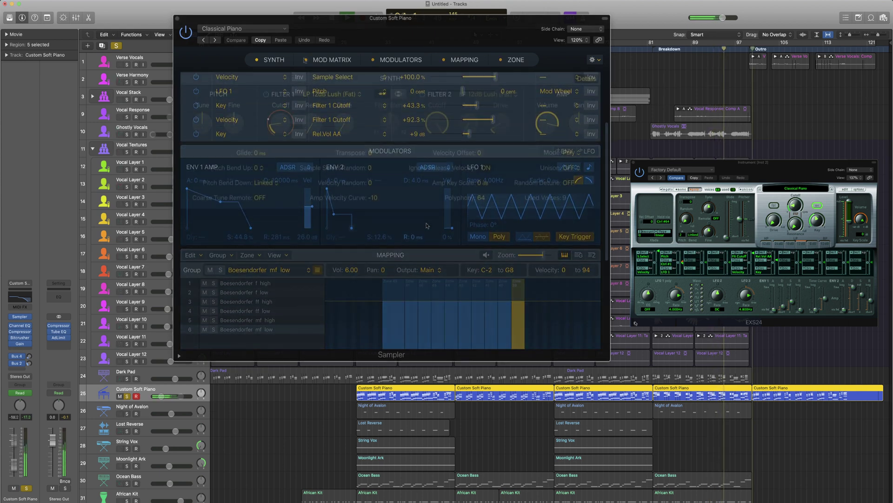
{"action": "left_click", "coordinate": [373, 60]}
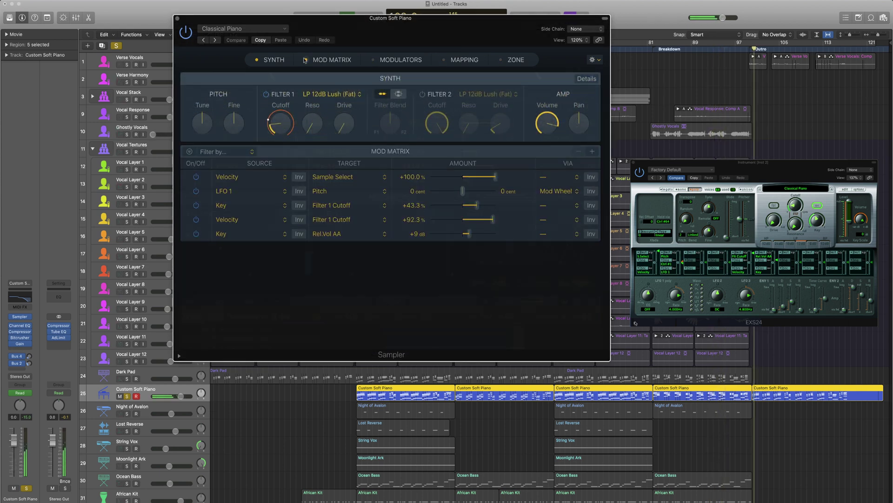
- Reveal the Modulators (two envelopes, 4.00 Hz LFO) and the Boesendorfer key mapping and zone editors
{"action": "left_click", "coordinate": [373, 60]}
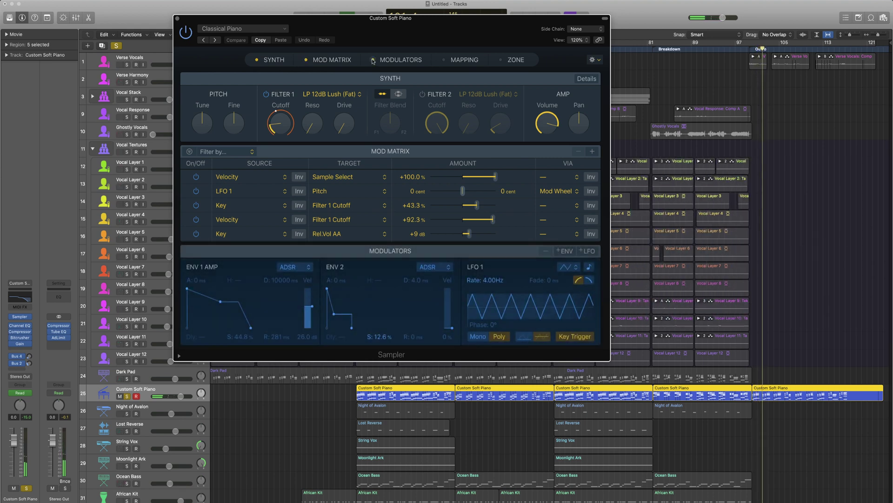
{"action": "left_click", "coordinate": [445, 60]}
{"action": "left_click", "coordinate": [502, 61]}
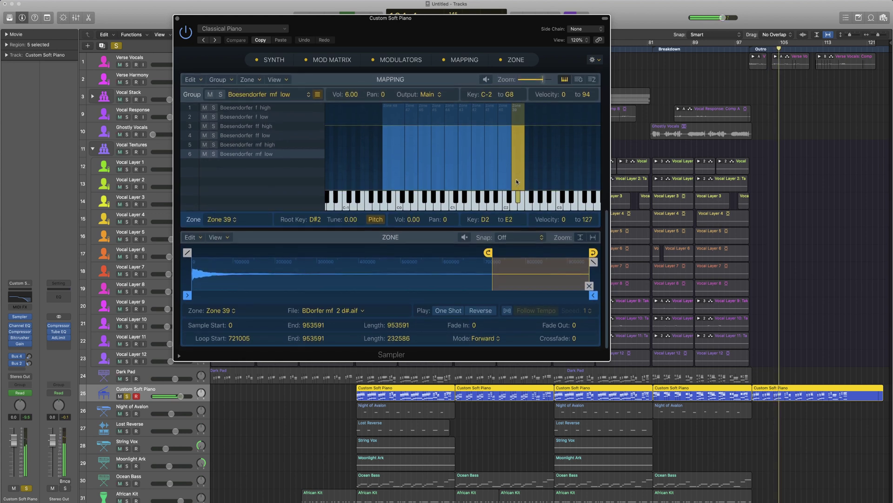
{"action": "scroll", "coordinate": [516, 178], "scroll_direction": "up", "scroll_amount": 5}
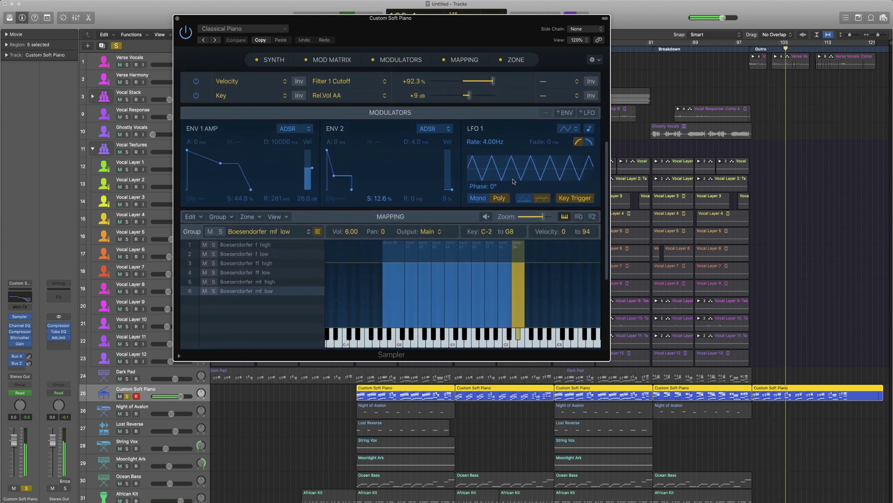
{"action": "scroll", "coordinate": [513, 181], "scroll_direction": "up", "scroll_amount": 8}
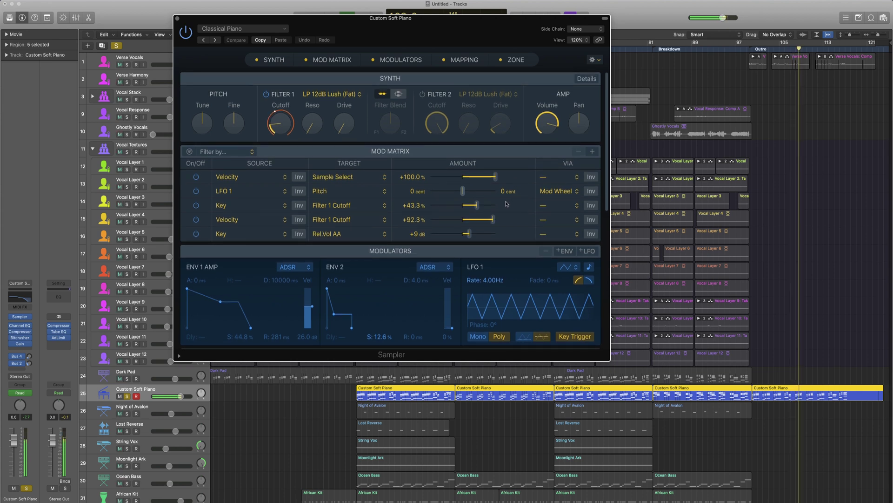
- Nudge a Synth knob on the piano and scroll down through the sections
{"action": "left_click_drag", "start_coordinate": [548, 123], "coordinate": [548, 120]}
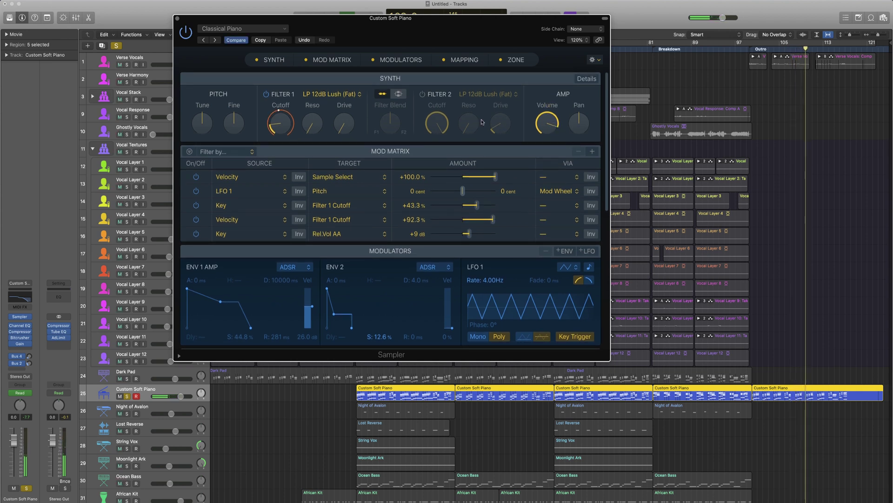
{"action": "mouse_move", "coordinate": [468, 129]}
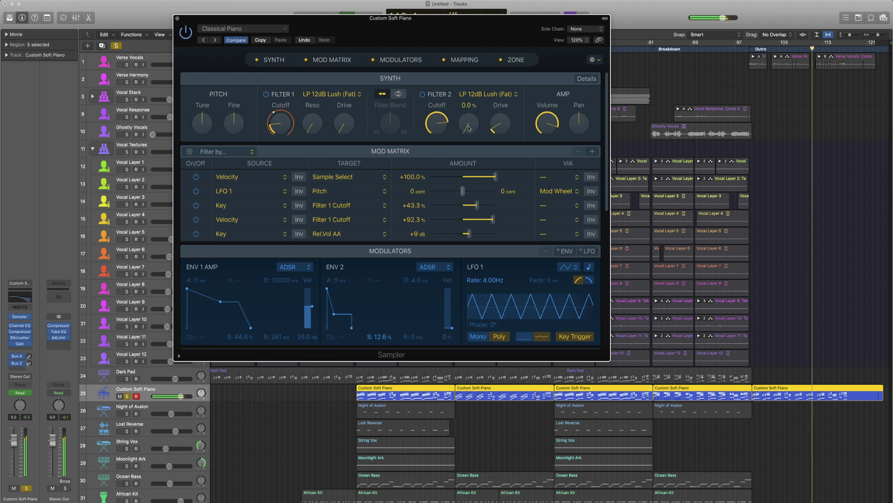
{"action": "scroll", "coordinate": [363, 193], "scroll_direction": "down", "scroll_amount": 5}
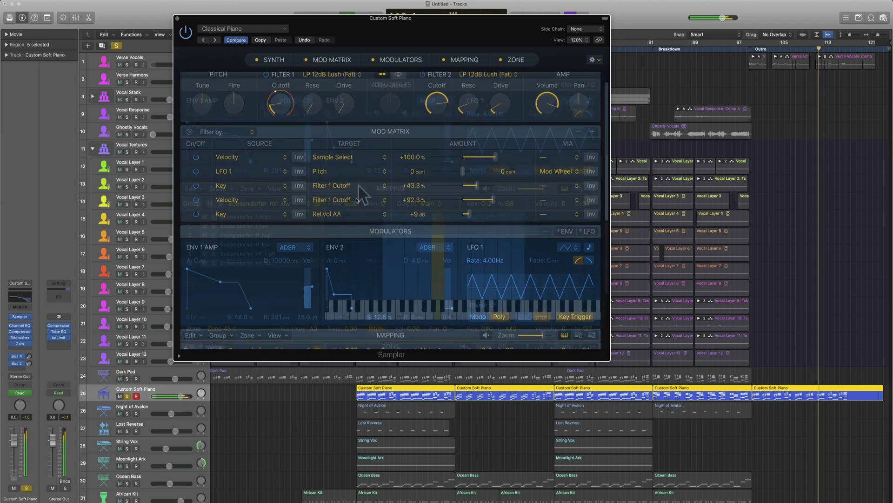
{"action": "scroll", "coordinate": [363, 193], "scroll_direction": "down", "scroll_amount": 3}
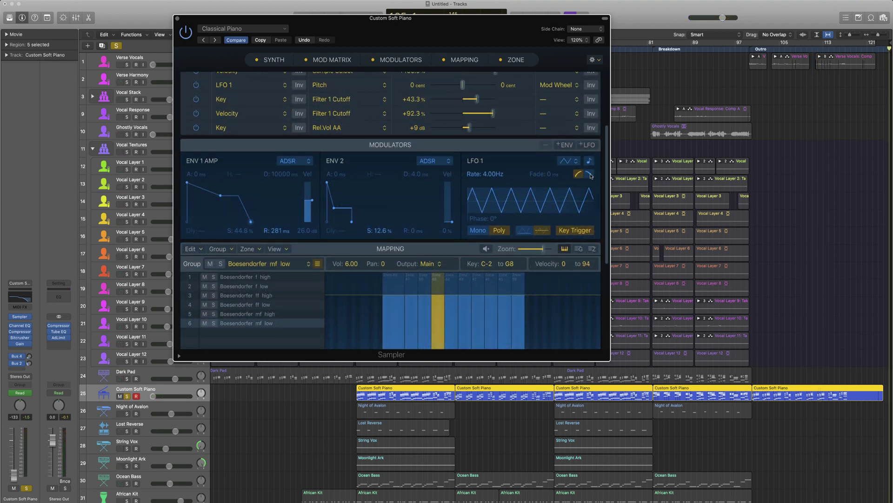
- Change LFO 1's waveform to Square, trying Saw first
{"action": "left_click", "coordinate": [575, 166]}
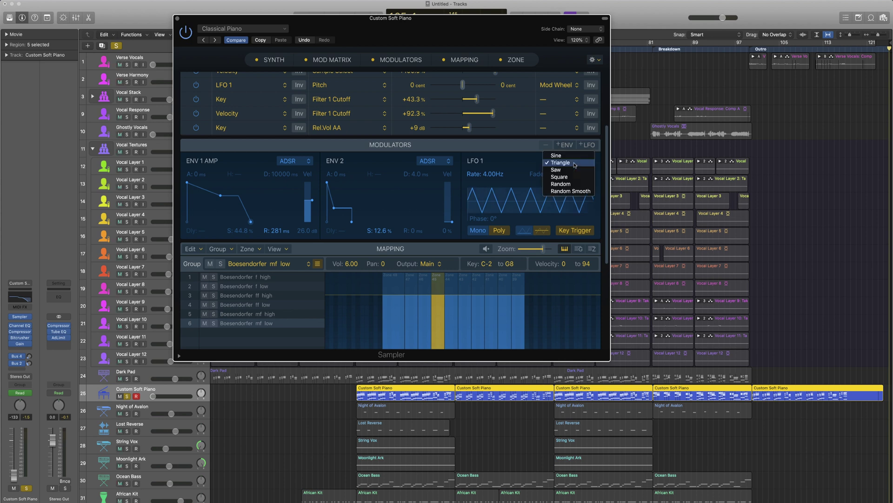
{"action": "left_click", "coordinate": [557, 170]}
{"action": "left_click", "coordinate": [563, 161]}
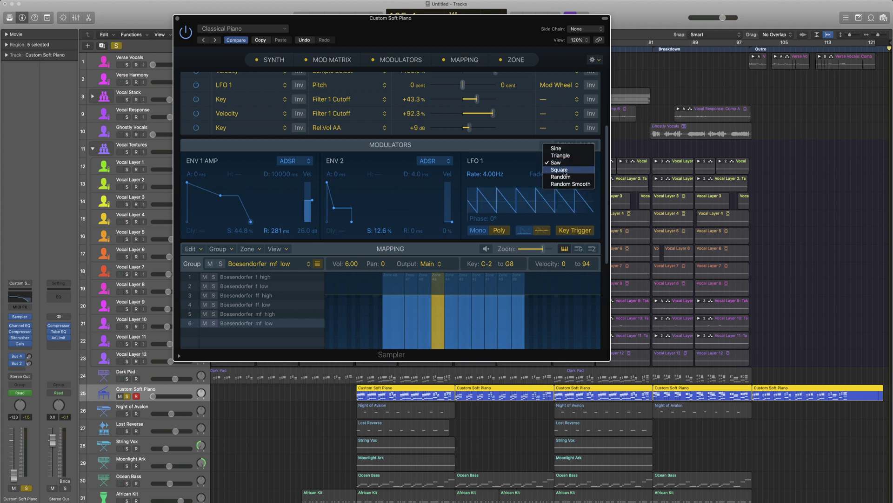
{"action": "left_click", "coordinate": [560, 169]}
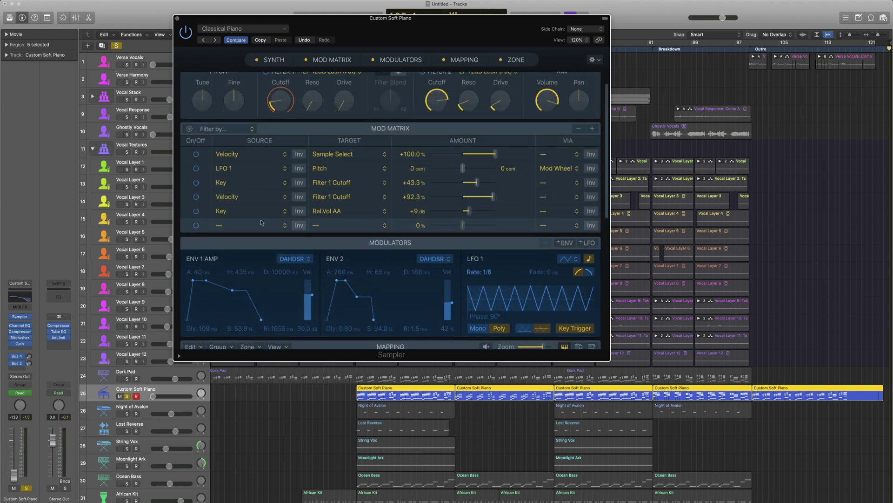
- Set the sixth mod matrix row's source to LFO 2 and the seventh row's source to LFO 3
{"action": "left_click", "coordinate": [284, 226]}
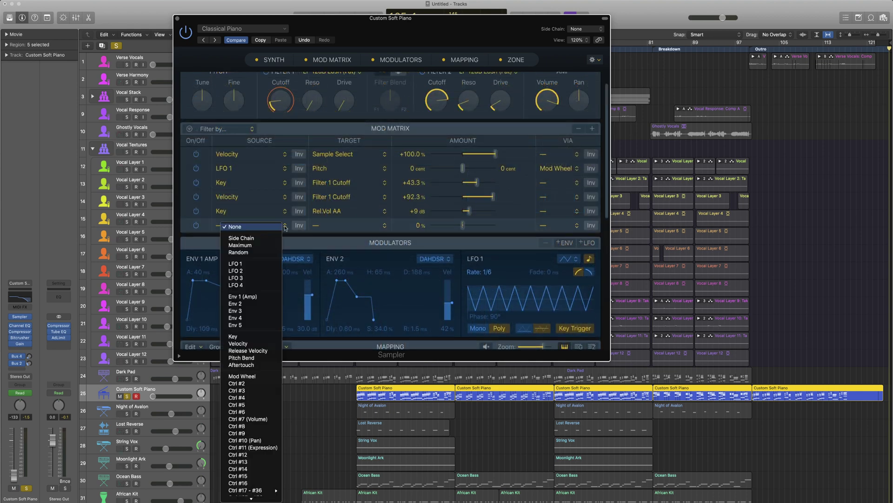
{"action": "left_click", "coordinate": [275, 264]}
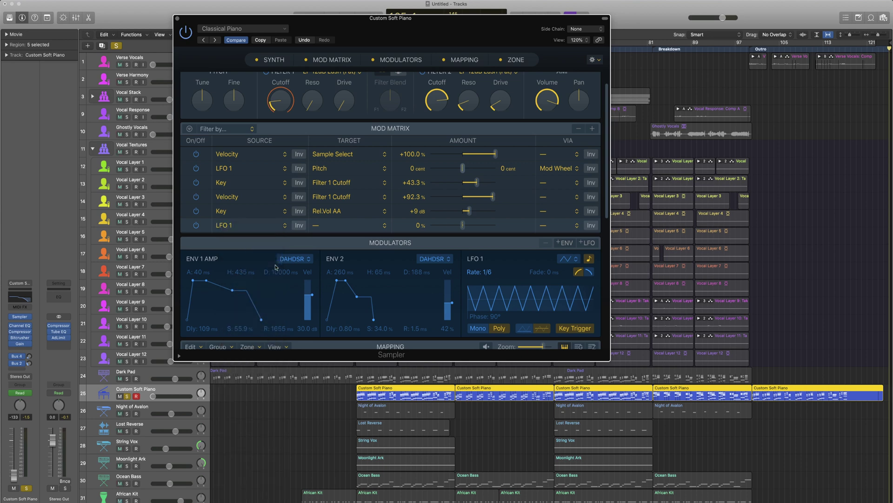
{"action": "left_click", "coordinate": [285, 226]}
{"action": "left_click", "coordinate": [267, 234]}
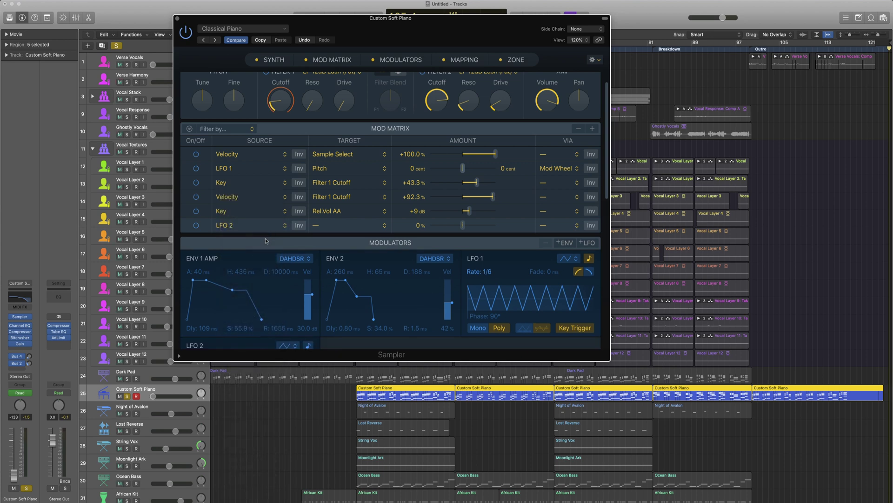
{"action": "scroll", "coordinate": [239, 260], "scroll_direction": "down", "scroll_amount": 3}
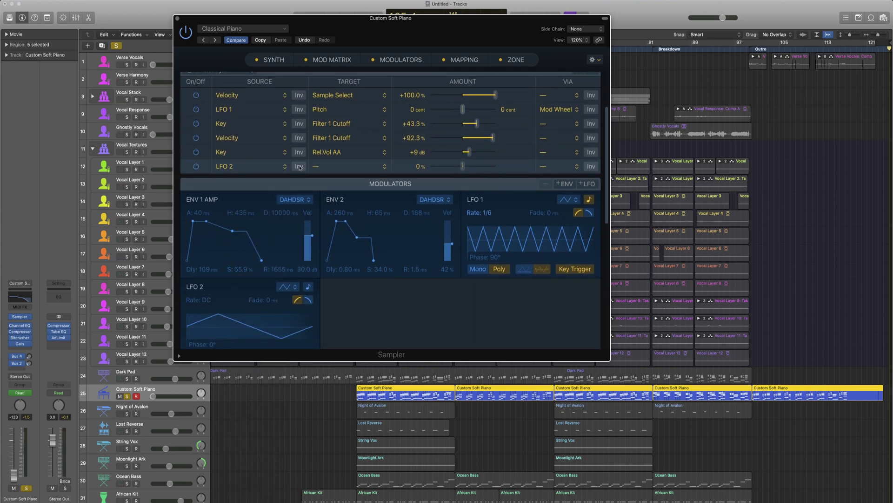
{"action": "scroll", "coordinate": [589, 90], "scroll_direction": "up", "scroll_amount": 1}
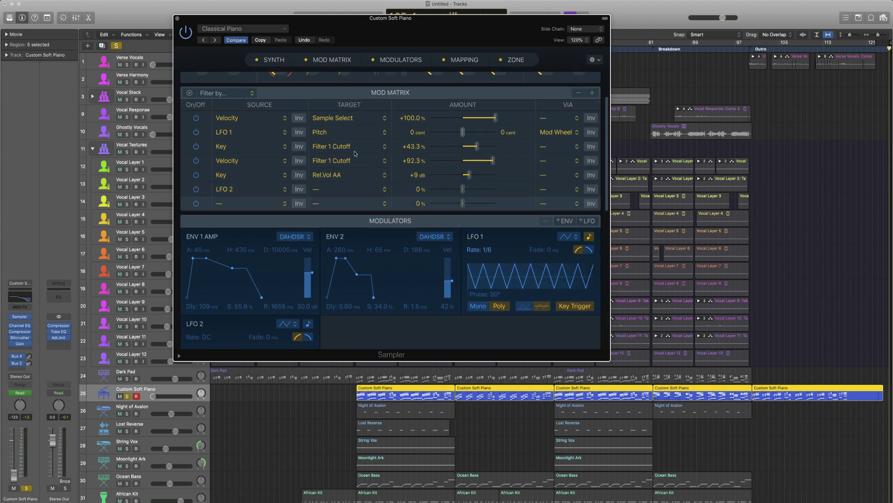
{"action": "scroll", "coordinate": [282, 184], "scroll_direction": "down", "scroll_amount": 2}
{"action": "left_click", "coordinate": [285, 176]}
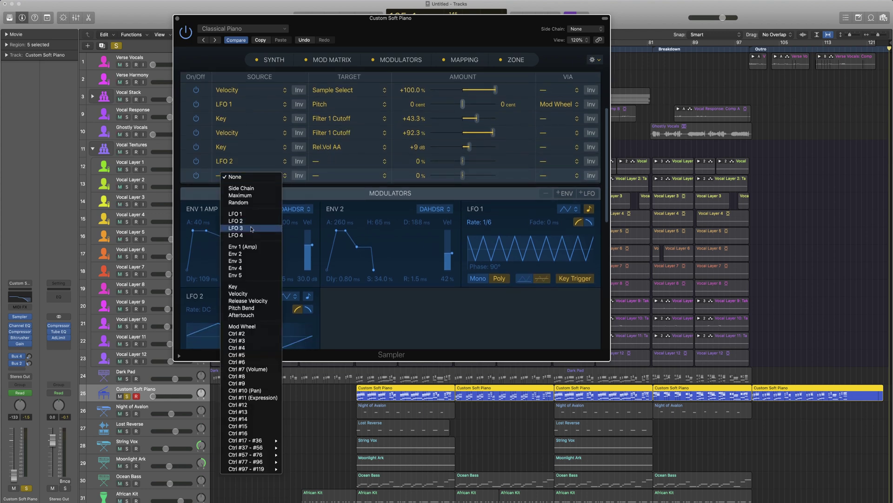
{"action": "left_click", "coordinate": [236, 228]}
{"action": "scroll", "coordinate": [585, 76], "scroll_direction": "up", "scroll_amount": 1}
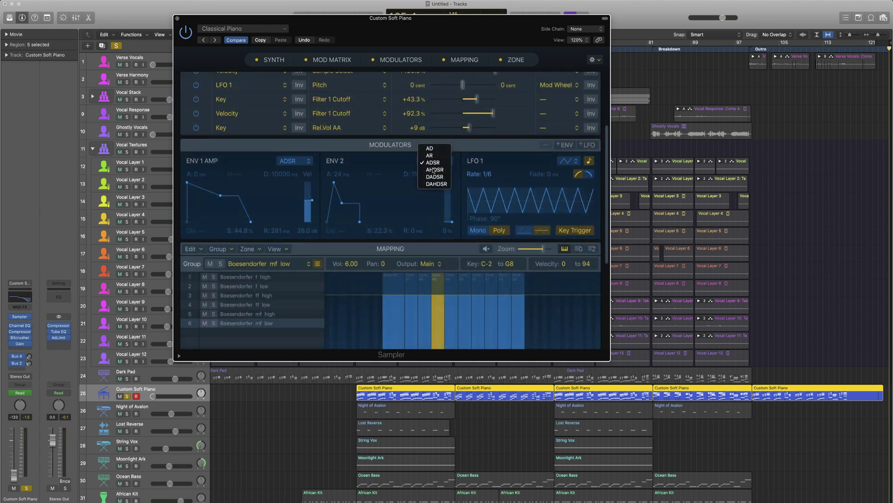
- Switch Env 2 from AHDSR to a DAHDSR shape with a delay stage
{"action": "left_click", "coordinate": [434, 170]}
{"action": "left_click", "coordinate": [438, 162]}
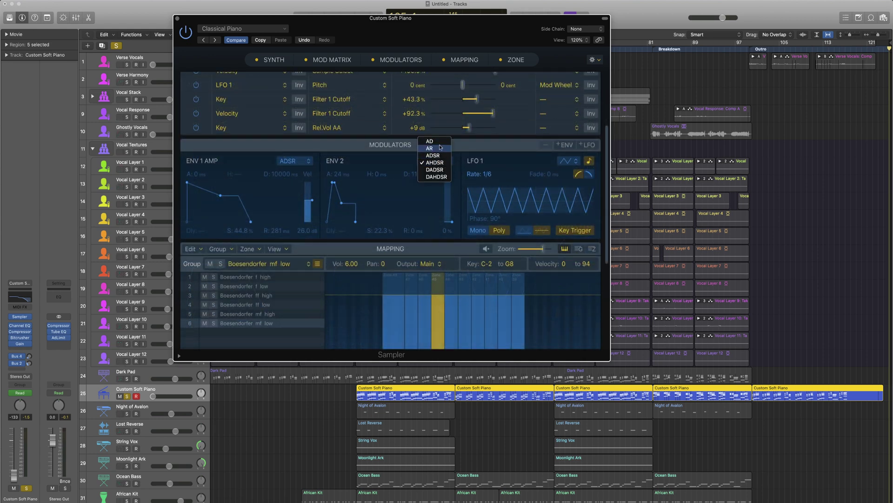
{"action": "left_click", "coordinate": [439, 178]}
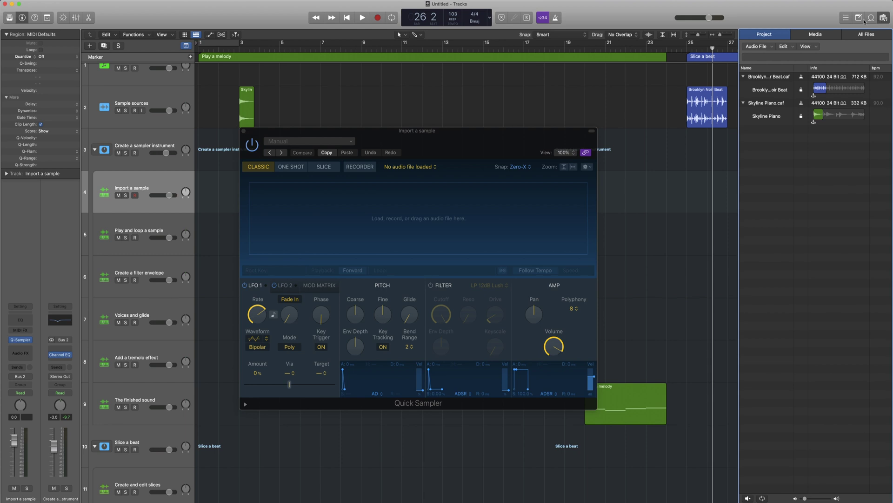
- Load the Soft Smile Piano Chords loop into Quick Sampler's Original zone
{"action": "left_click", "coordinate": [871, 19]}
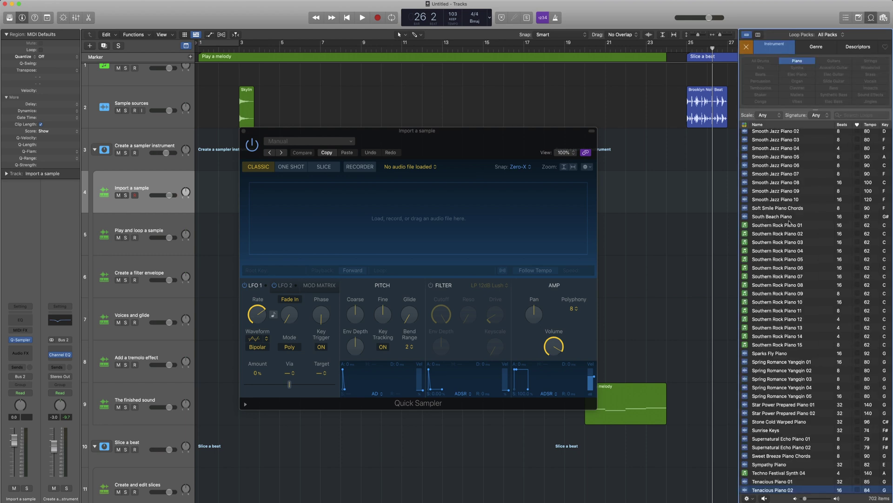
{"action": "left_click_drag", "start_coordinate": [758, 203], "coordinate": [565, 200]}
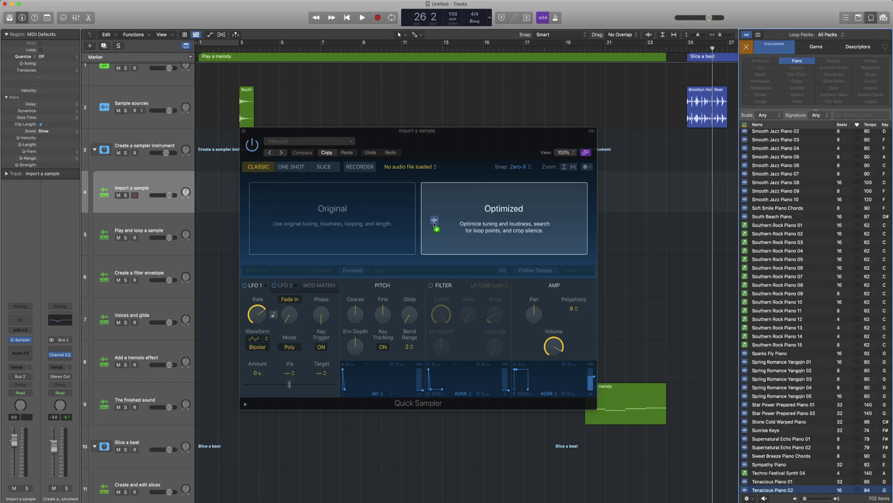
{"action": "left_click_drag", "start_coordinate": [433, 222], "coordinate": [479, 215]}
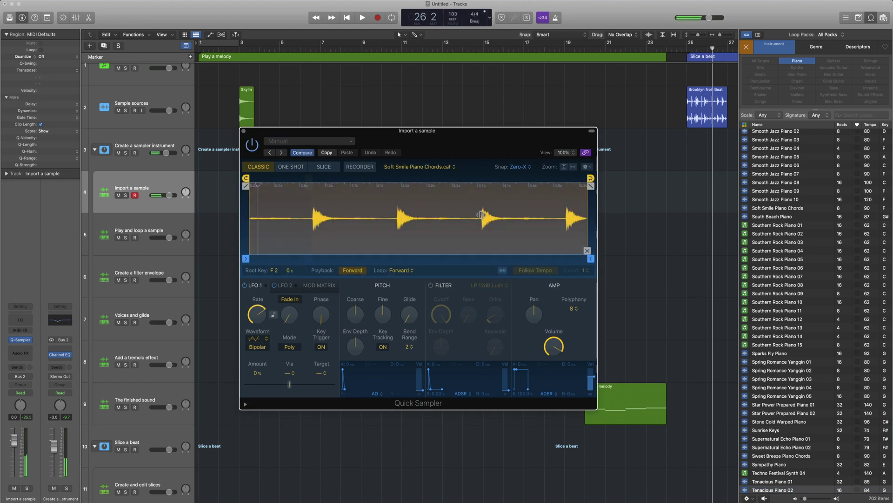
- Trim the sample to its first chord, set One Shot, then drag Brooklyn Noir Beat onto a sampler track
{"action": "mouse_move", "coordinate": [589, 258]}
{"action": "left_mouse_down"}
{"action": "mouse_move", "coordinate": [339, 257]}
{"action": "mouse_move", "coordinate": [338, 267]}
{"action": "left_mouse_up"}
{"action": "left_click", "coordinate": [291, 167]}
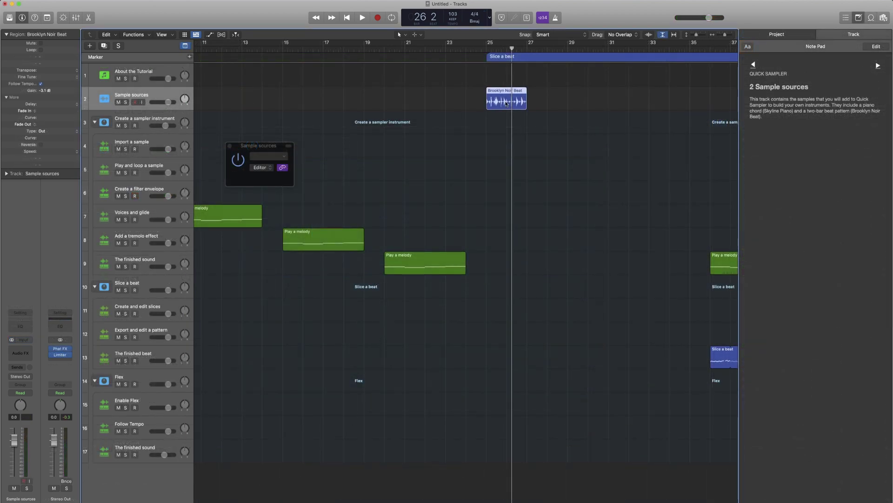
{"action": "left_click_drag", "start_coordinate": [504, 103], "coordinate": [122, 312]}
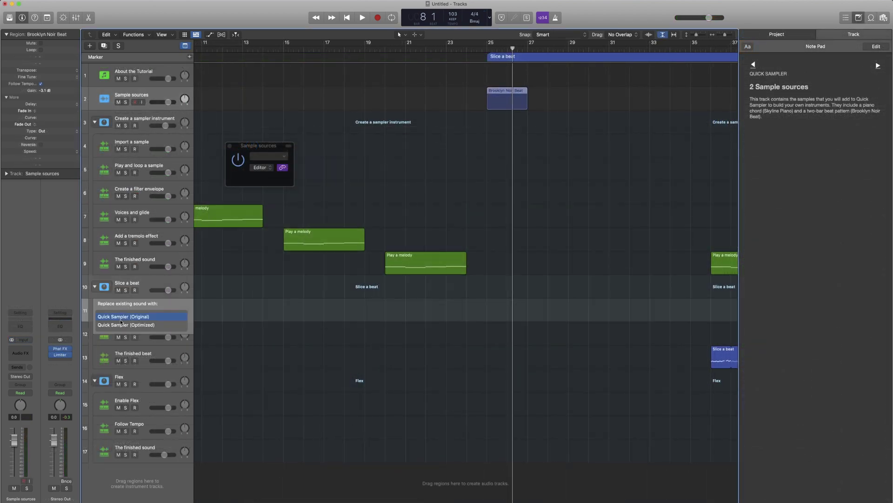
- Keep the beat's Original version and audition its C2, D2 and C#2 slices with Musical Typing
{"action": "left_click", "coordinate": [122, 324]}
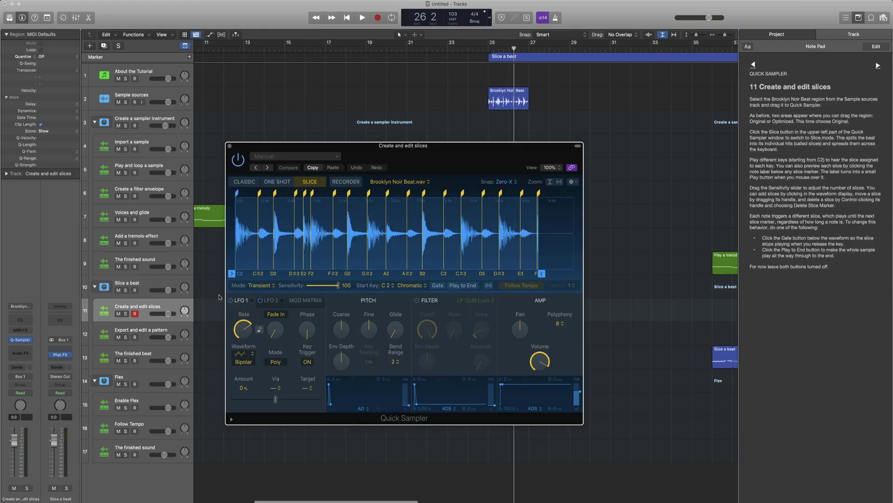
{"action": "key", "text": "super+k"}
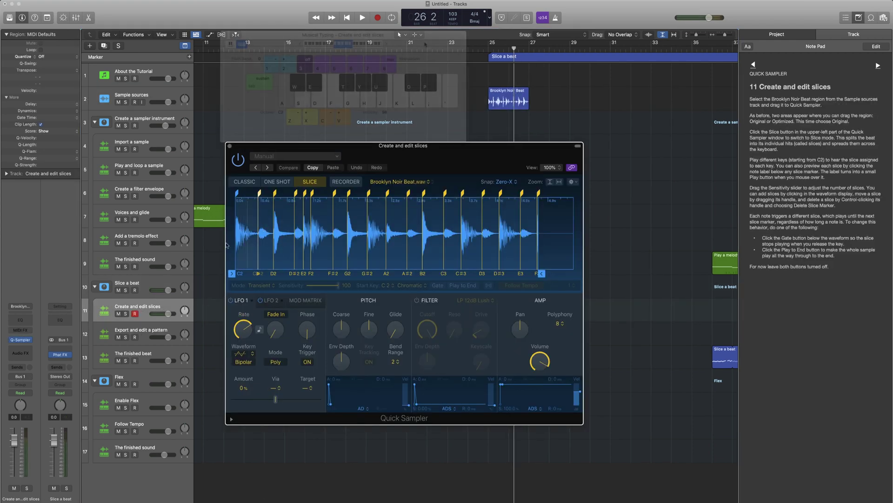
{"action": "key", "text": "a"}
{"action": "key", "text": "s"}
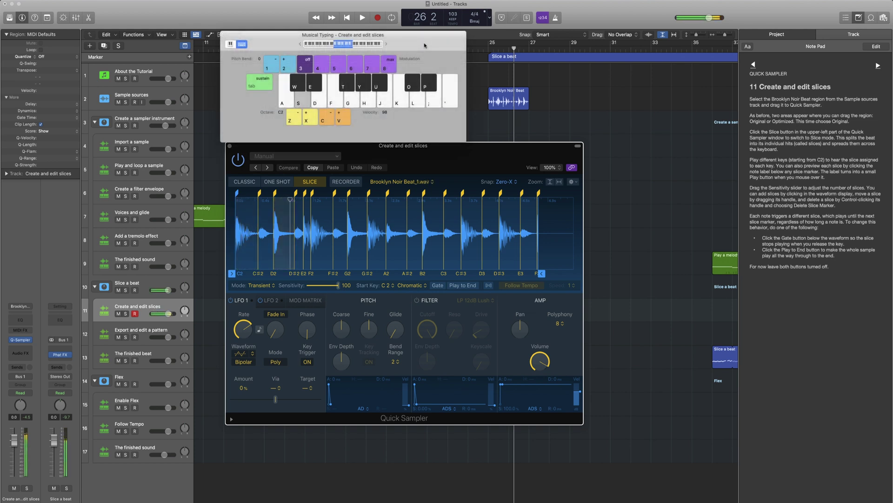
{"action": "key", "text": "a"}
{"action": "key", "text": "a"}
{"action": "key", "text": "w"}
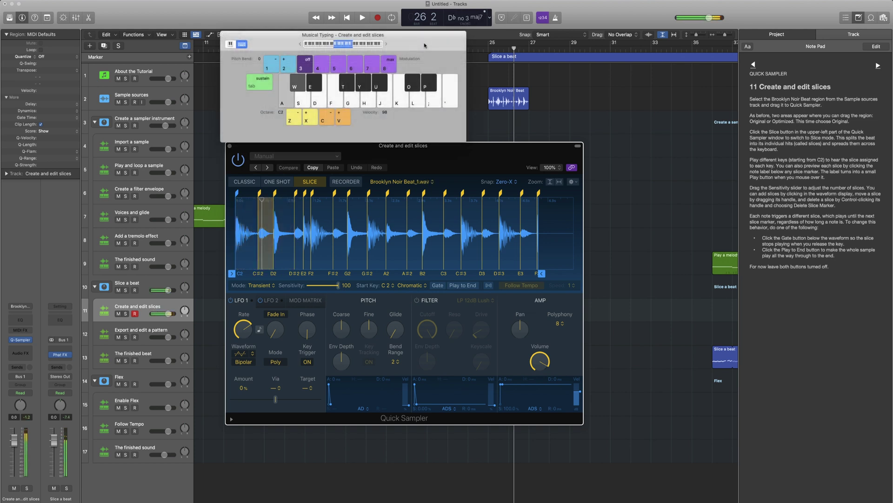
{"action": "key", "text": "w"}
{"action": "key", "text": "a"}
{"action": "key", "text": "w"}
- Trigger more beat slices, including F#2 and D2, then switch on Quick Sampler's filter
{"action": "key", "text": "a"}
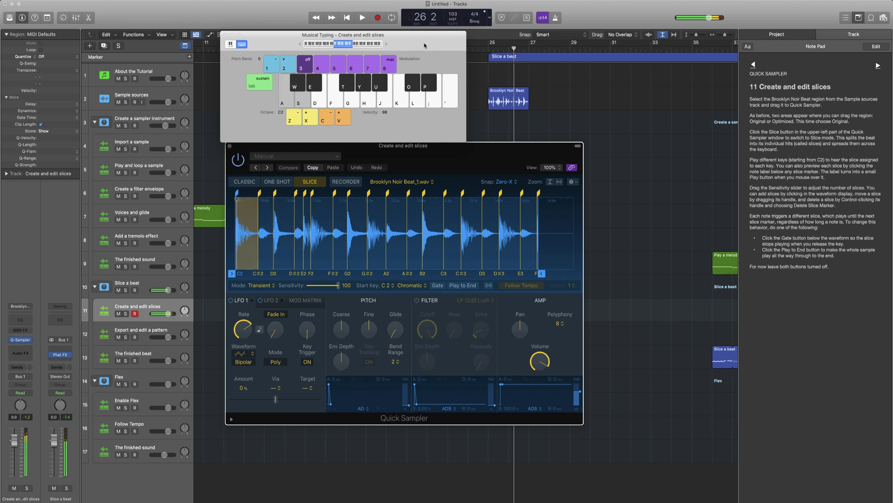
{"action": "key", "text": "w"}
{"action": "key", "text": "w"}
{"action": "key", "text": "a"}
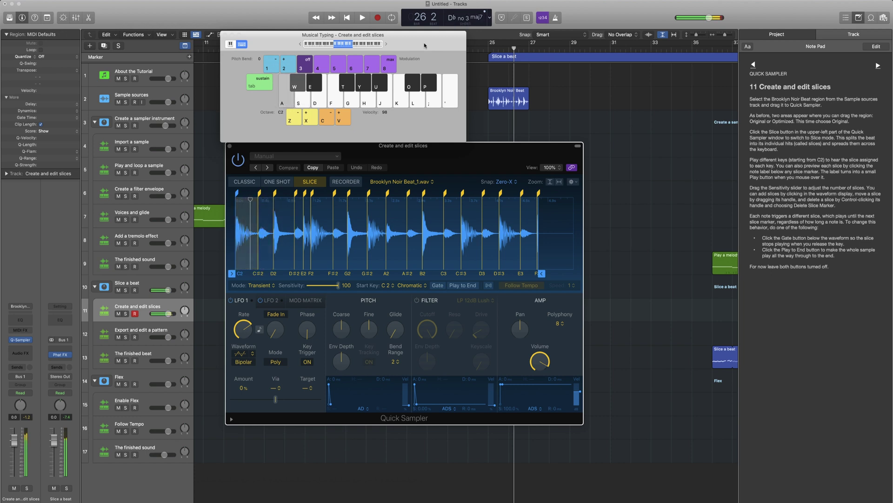
{"action": "key", "text": "w"}
{"action": "key", "text": "e"}
{"action": "key", "text": "f"}
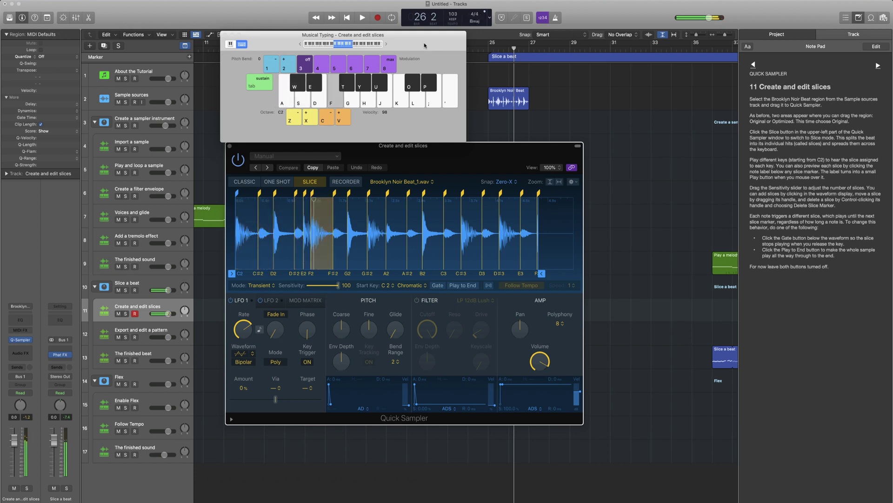
{"action": "key", "text": "d"}
{"action": "key", "text": "t"}
{"action": "key", "text": "t"}
{"action": "key", "text": "t"}
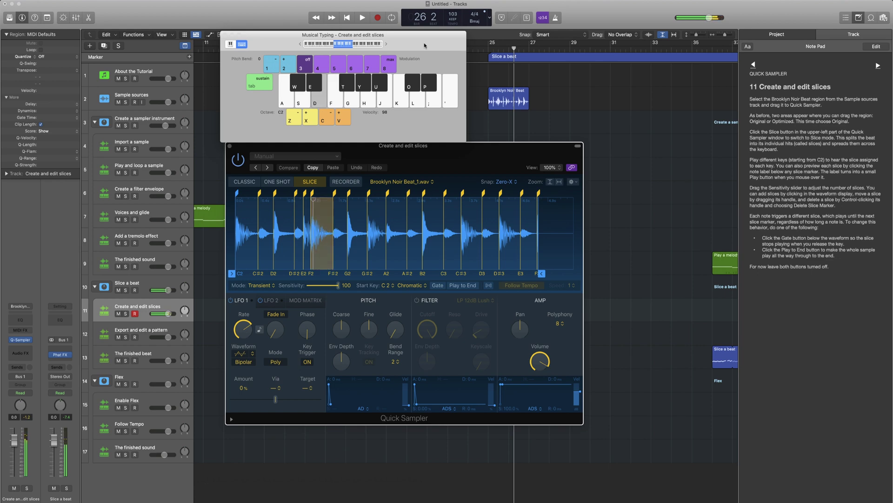
{"action": "key", "text": "s"}
{"action": "key", "text": "t"}
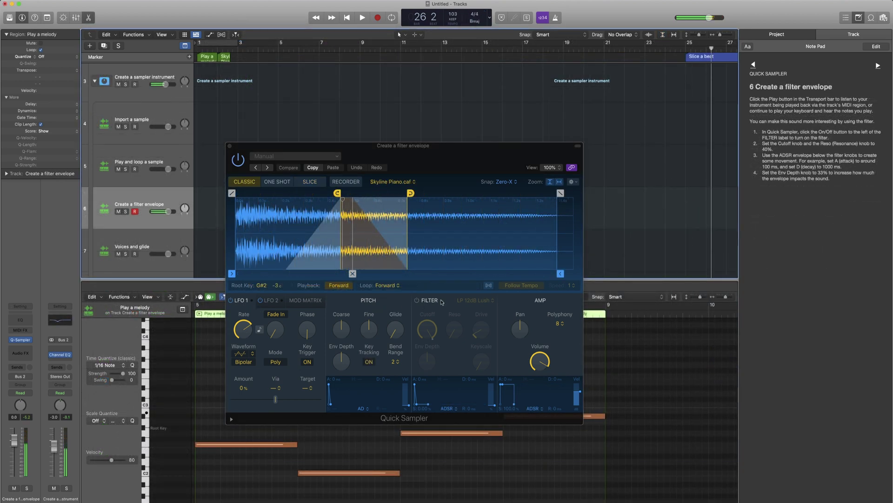
{"action": "left_click", "coordinate": [417, 301]}
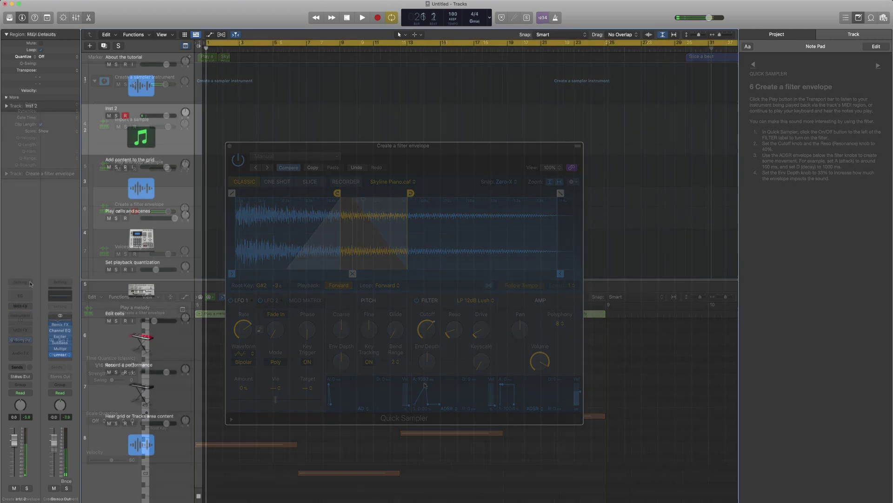
- Open Drum Synth on the track, enlarge its window to 122%, and reposition it
{"action": "left_click", "coordinate": [31, 318]}
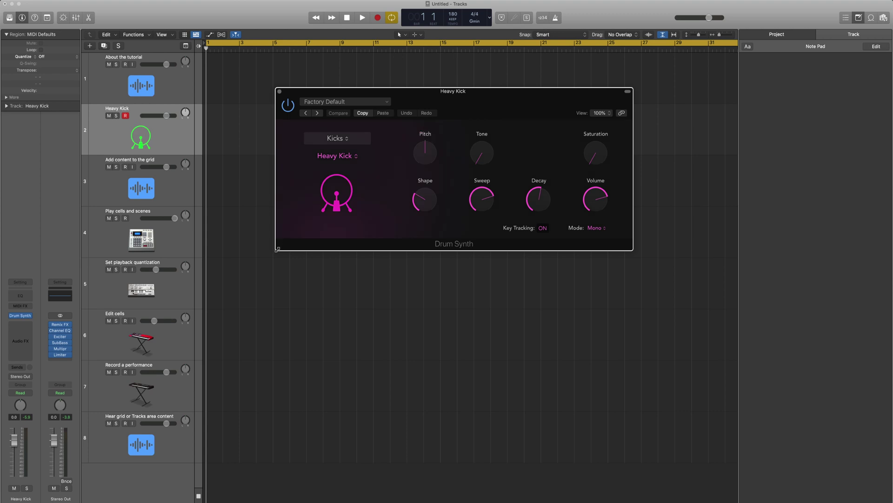
{"action": "left_click_drag", "start_coordinate": [277, 250], "coordinate": [204, 302]}
{"action": "left_click_drag", "start_coordinate": [366, 100], "coordinate": [382, 103]}
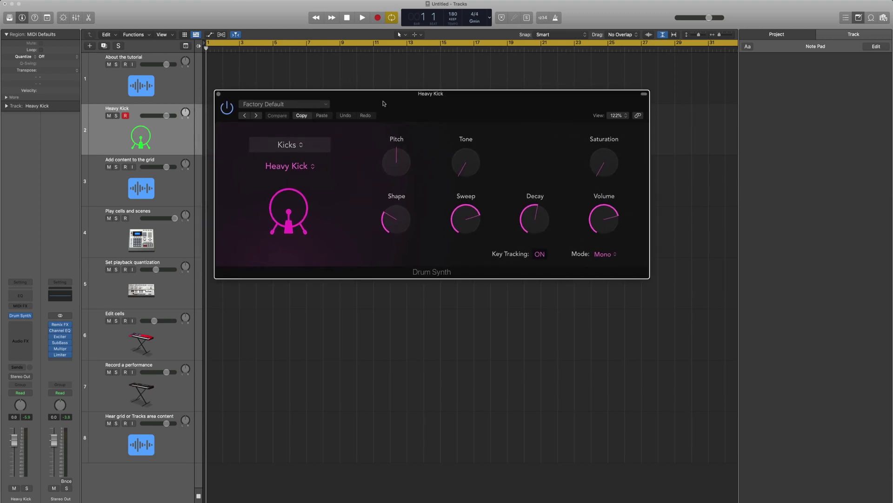
- Switch to Snares and Claps, keep Mono voice, enable key tracking, and raise a parameter to 37%
{"action": "left_click", "coordinate": [290, 144]}
{"action": "left_click", "coordinate": [310, 154]}
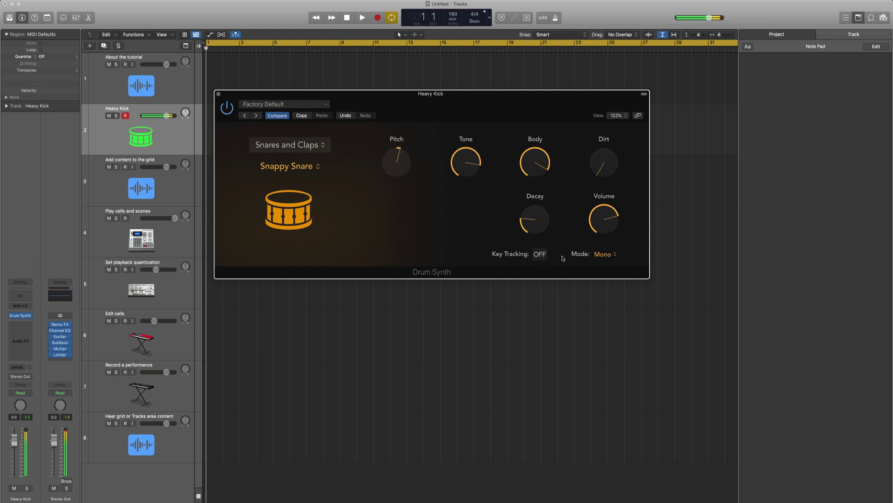
{"action": "left_click", "coordinate": [607, 256]}
{"action": "left_click", "coordinate": [556, 252]}
{"action": "left_click", "coordinate": [542, 254]}
{"action": "left_click_drag", "start_coordinate": [611, 169], "coordinate": [621, 129]}
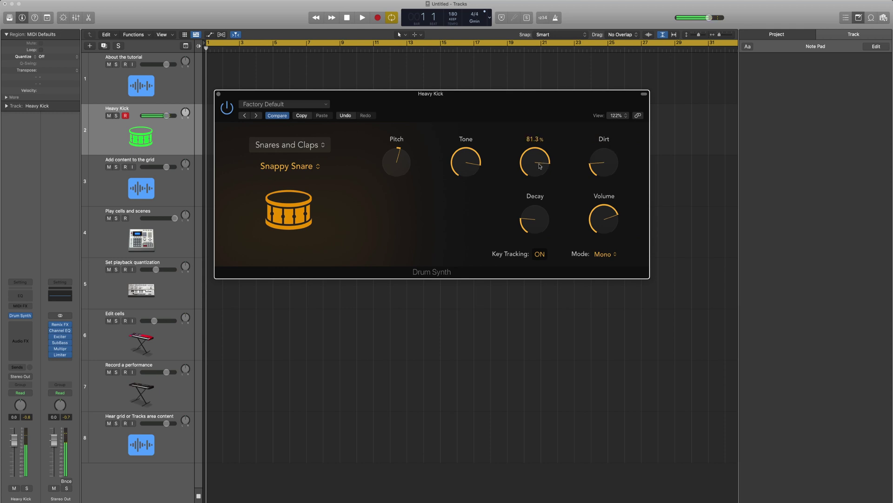
- Try the Percussion sounds Metal Machine and then Shaker
{"action": "left_click", "coordinate": [287, 145]}
{"action": "left_click", "coordinate": [298, 166]}
{"action": "left_click", "coordinate": [289, 166]}
{"action": "left_click", "coordinate": [309, 176]}
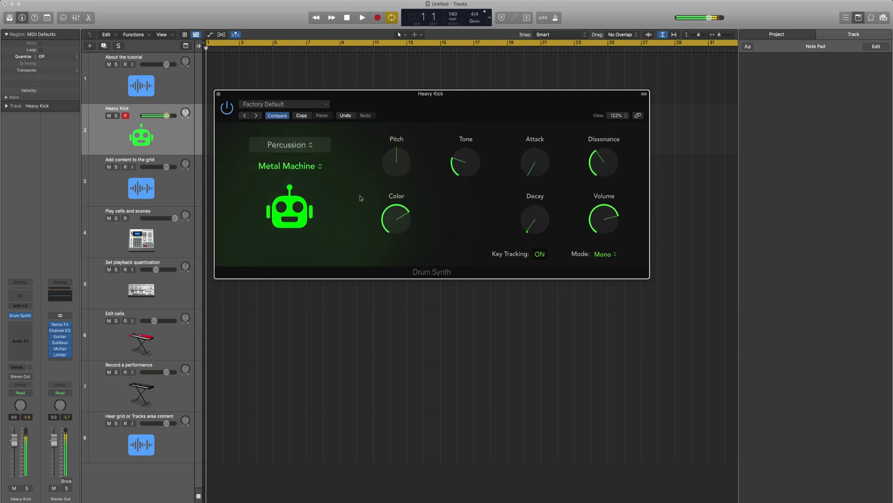
{"action": "left_click", "coordinate": [305, 146]}
{"action": "left_click", "coordinate": [302, 169]}
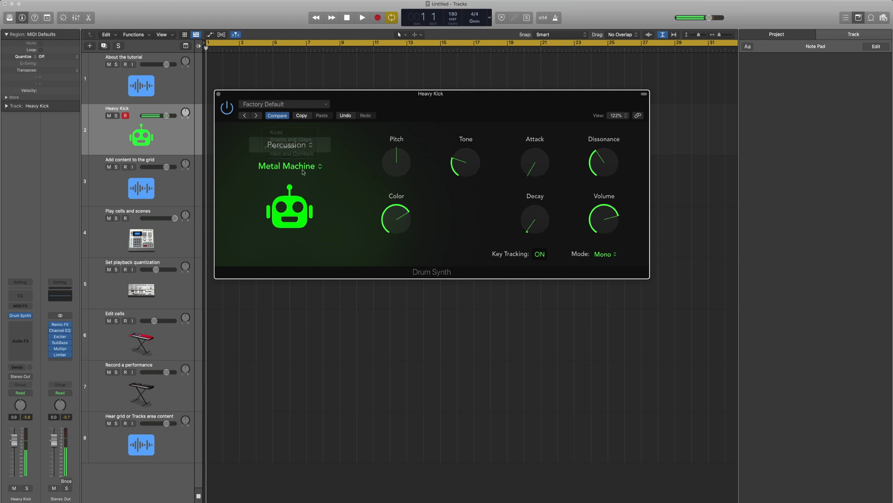
{"action": "left_click", "coordinate": [302, 168]}
{"action": "left_click", "coordinate": [301, 197]}
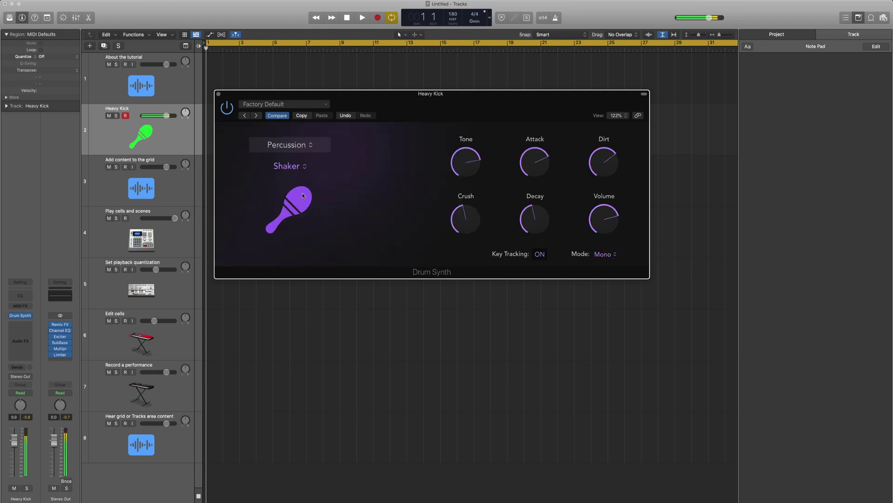
- Switch to Hats and Cymbals, centre the pitch, and choose Ride Cymbal
{"action": "left_click", "coordinate": [294, 147]}
{"action": "left_click", "coordinate": [300, 155]}
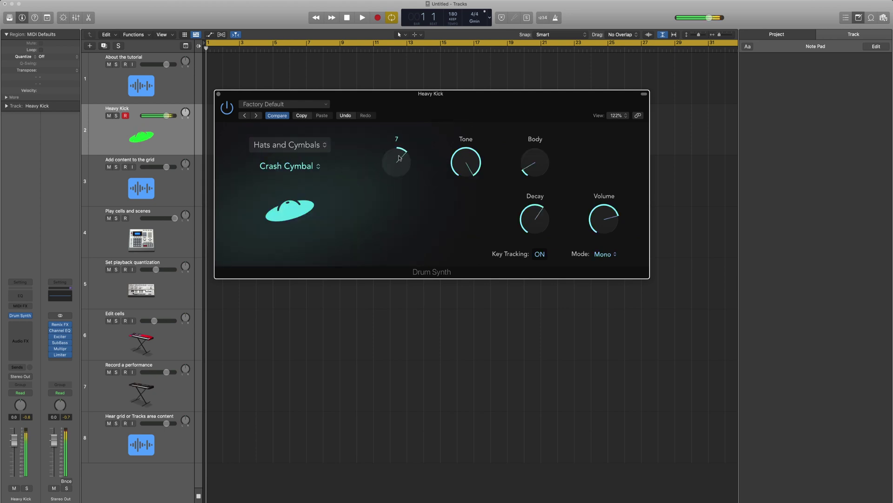
{"action": "left_click_drag", "start_coordinate": [399, 158], "coordinate": [399, 169]}
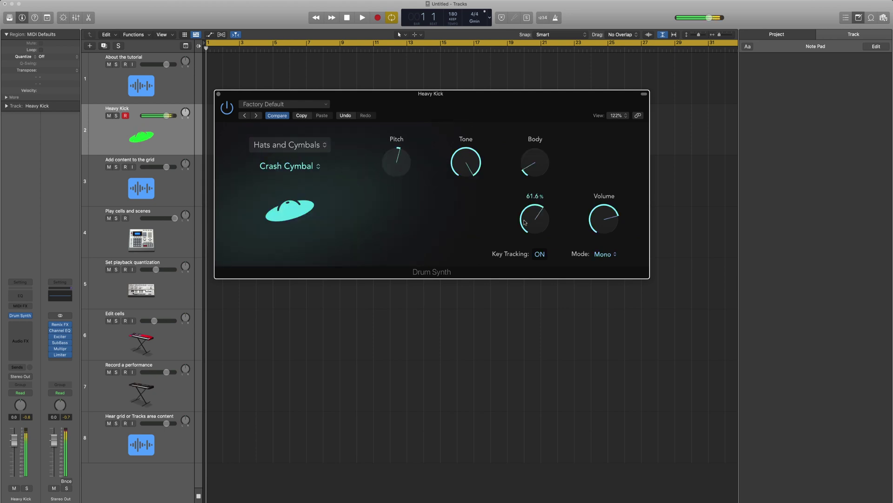
{"action": "left_click", "coordinate": [305, 171]}
{"action": "left_click", "coordinate": [297, 206]}
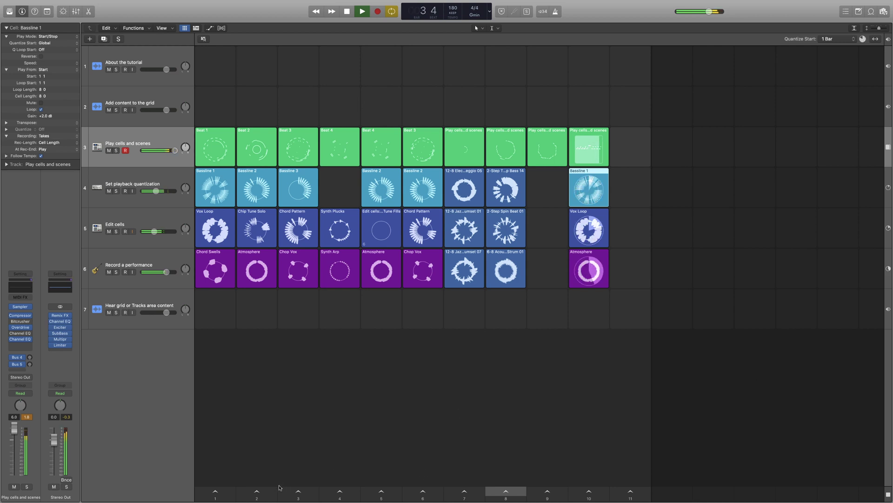
- Play scenes 2 and 3, move a track, and copy rows 3–8 cells into columns 13–16
{"action": "left_click", "coordinate": [261, 490]}
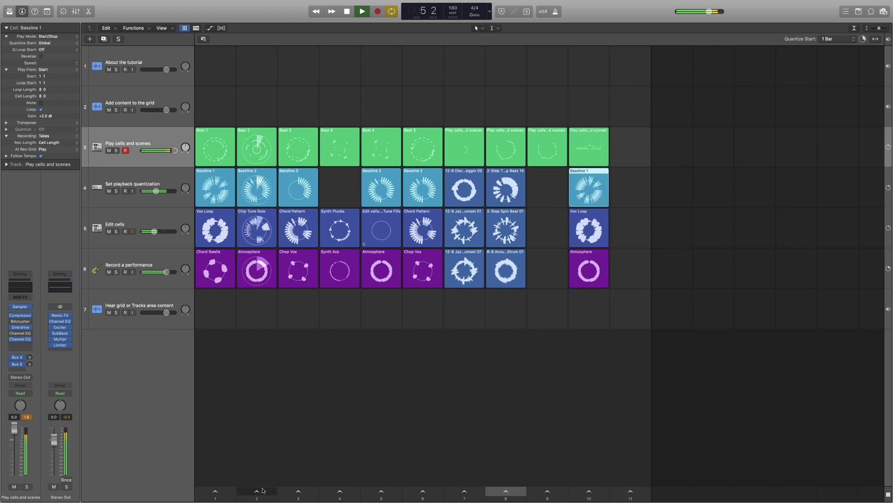
{"action": "left_click", "coordinate": [302, 491]}
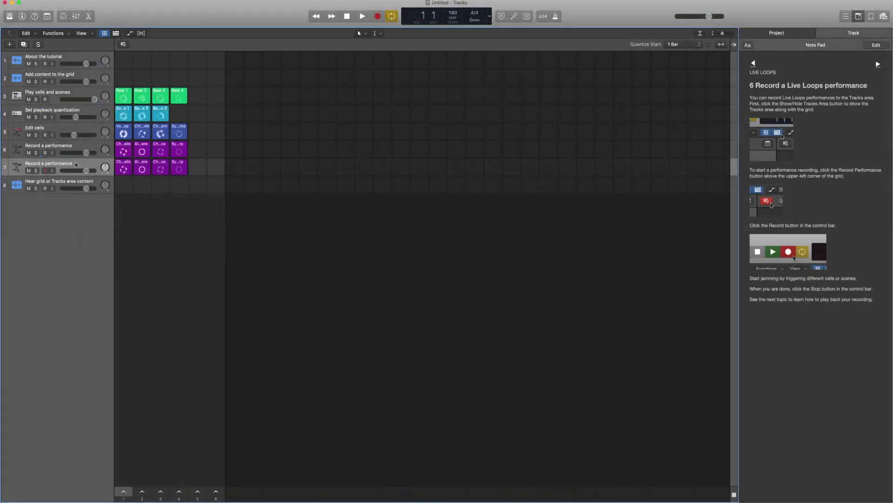
{"action": "left_click_drag", "start_coordinate": [76, 172], "coordinate": [77, 174]}
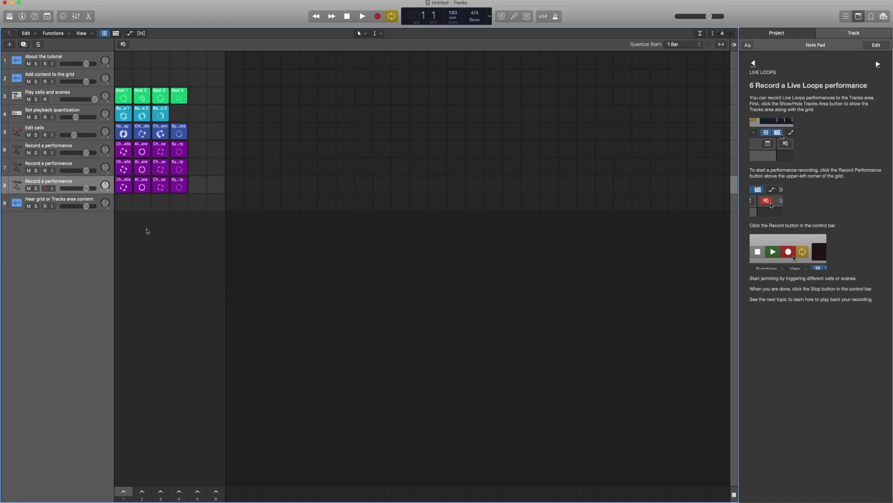
{"action": "left_click_drag", "start_coordinate": [193, 101], "coordinate": [349, 192]}
{"action": "left_click_drag", "start_coordinate": [349, 188], "coordinate": [349, 295]}
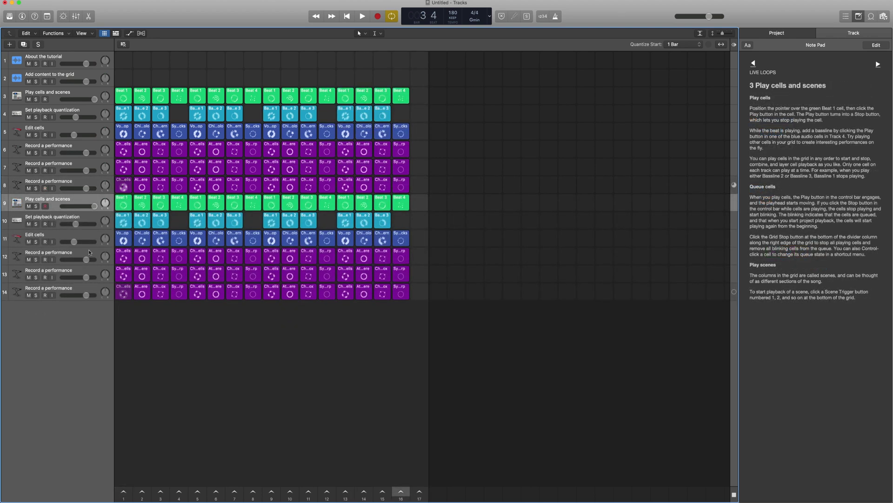
- Play scene 1, enlarge the grid cells, and trigger the Atmosphere and Chord Swells cells
{"action": "left_click", "coordinate": [124, 492]}
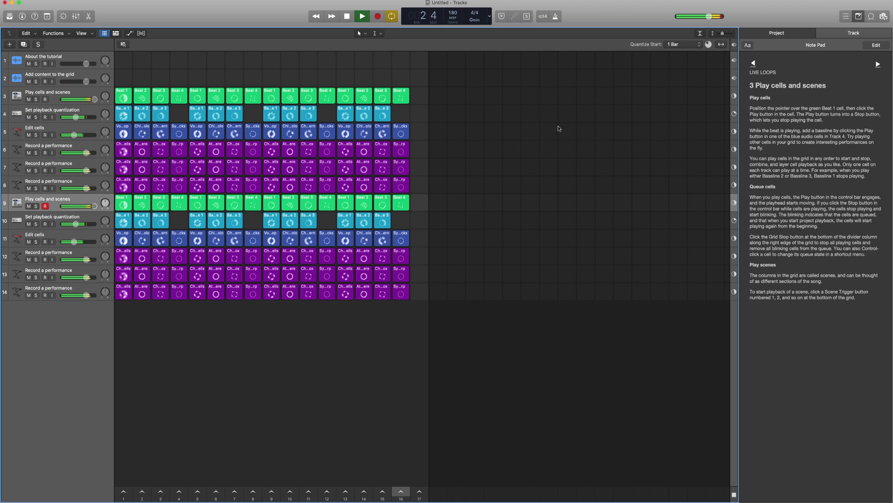
{"action": "left_click", "coordinate": [720, 33]}
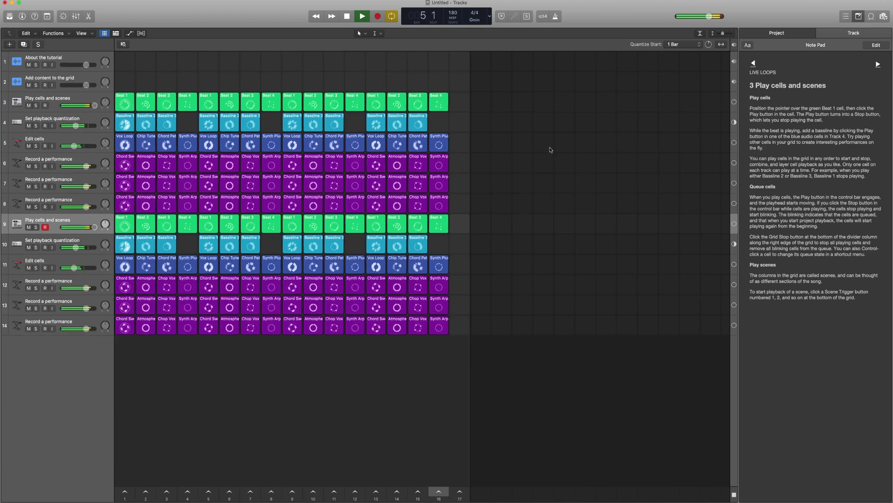
{"action": "left_click", "coordinate": [230, 206]}
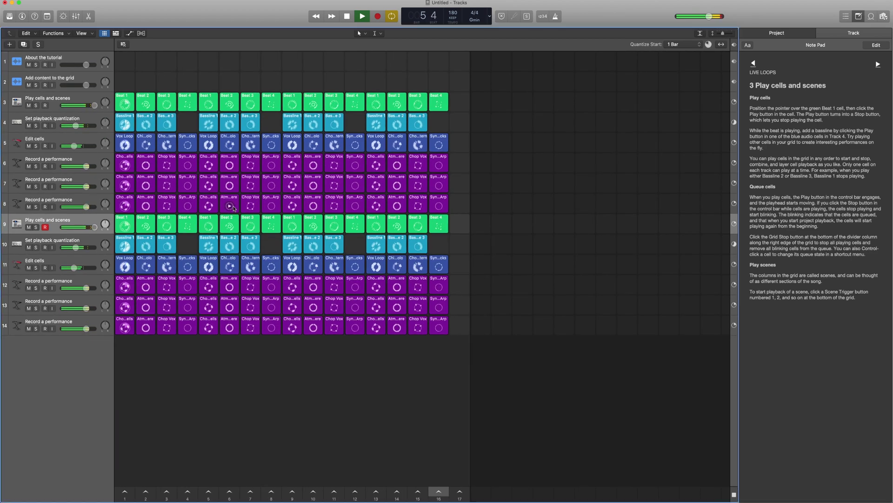
{"action": "left_click", "coordinate": [229, 185]}
{"action": "left_click", "coordinate": [209, 187]}
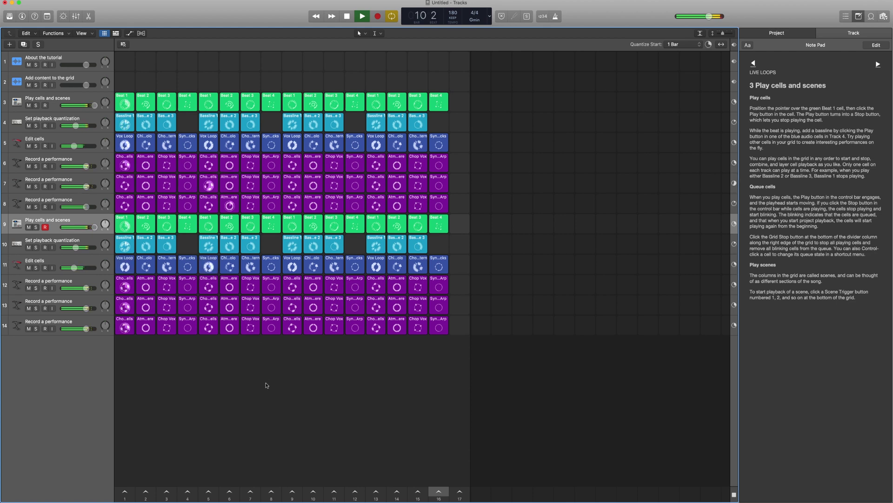
- Play scenes 9, 10 and 11 in turn
{"action": "left_click", "coordinate": [293, 492]}
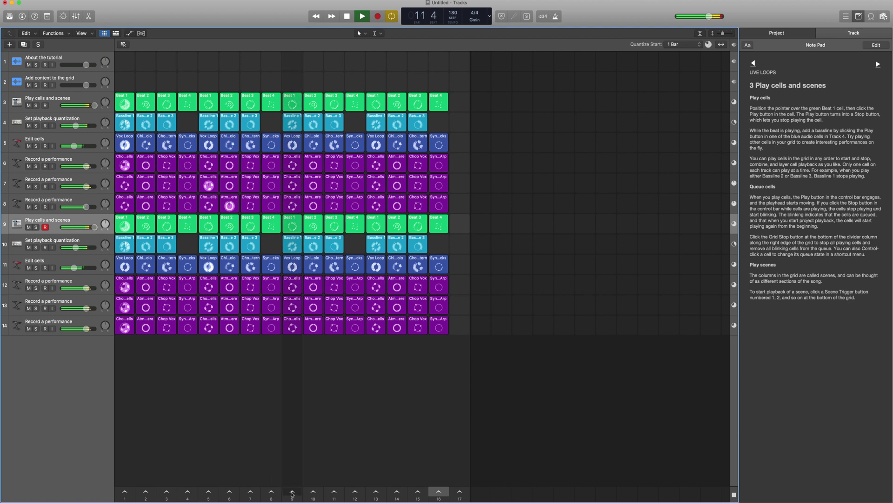
{"action": "left_click", "coordinate": [308, 494]}
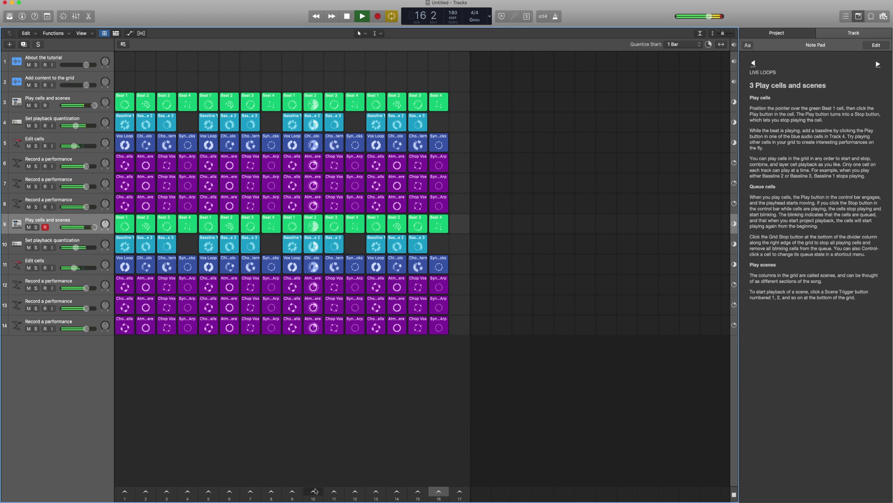
{"action": "left_click", "coordinate": [334, 492]}
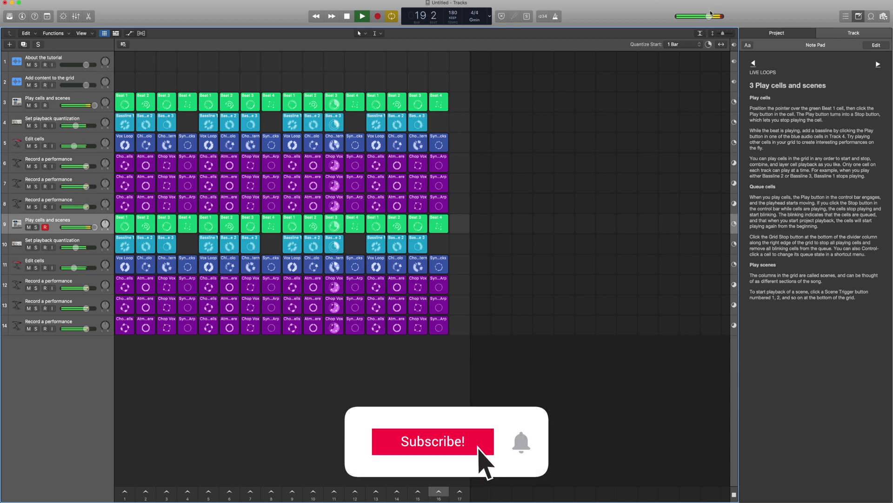
- Set master volume to -3.5 dB, trigger scene 13, and Option-drag all cells into columns 17 onward
{"action": "left_click_drag", "start_coordinate": [703, 16], "coordinate": [697, 17]}
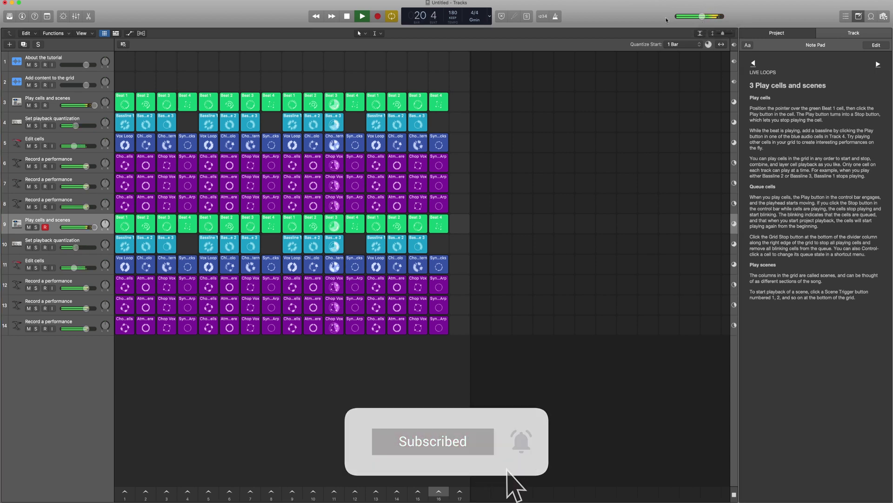
{"action": "left_click", "coordinate": [385, 499]}
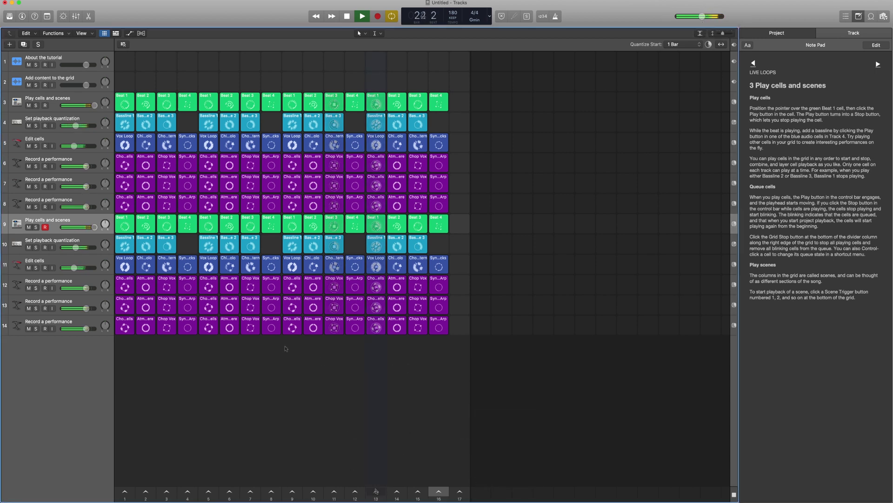
{"action": "left_click_drag", "start_coordinate": [530, 70], "coordinate": [122, 333]}
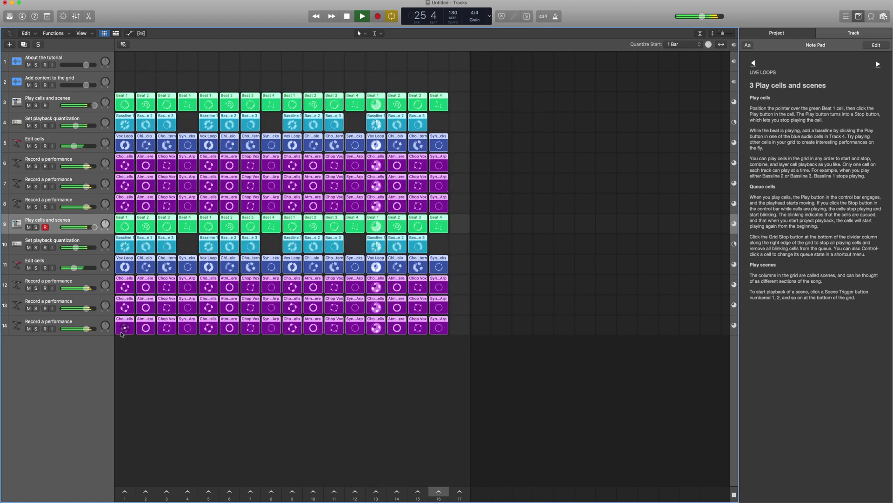
{"action": "left_click_drag", "start_coordinate": [411, 309], "coordinate": [464, 326]}
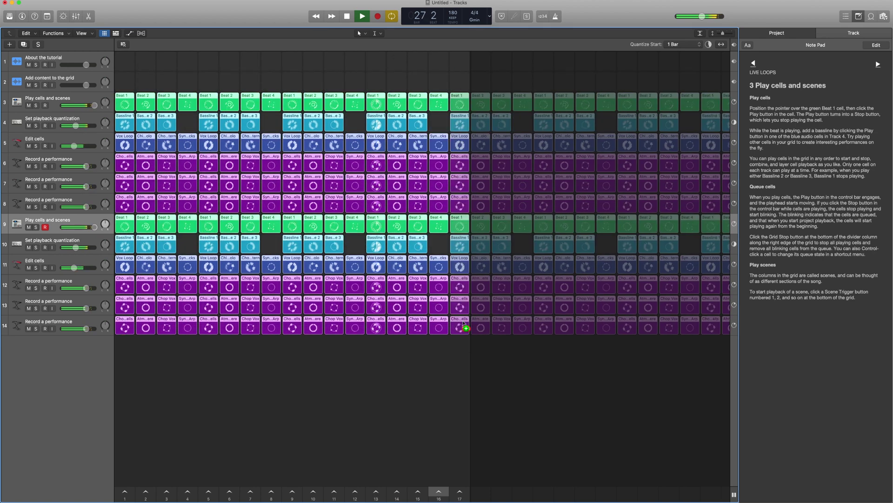